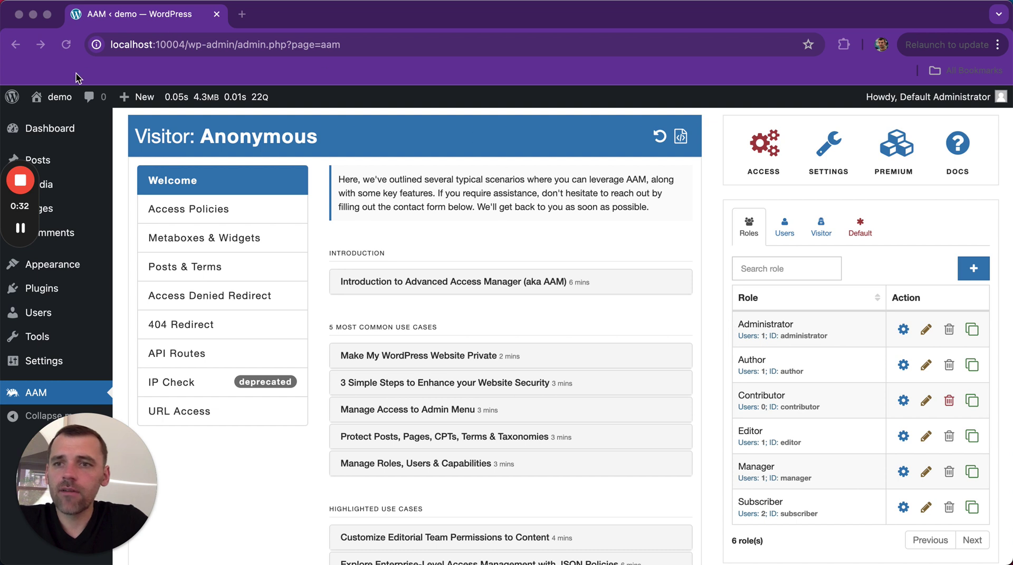
# - View the demo site's front page and return to the admin dashboard
pyautogui.click(67, 104)
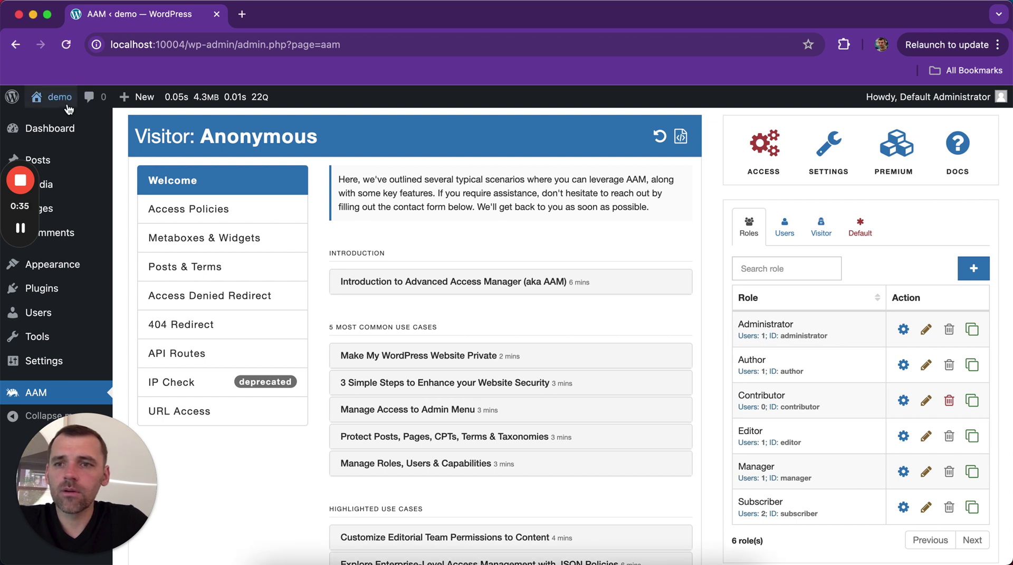
pyautogui.click(68, 119)
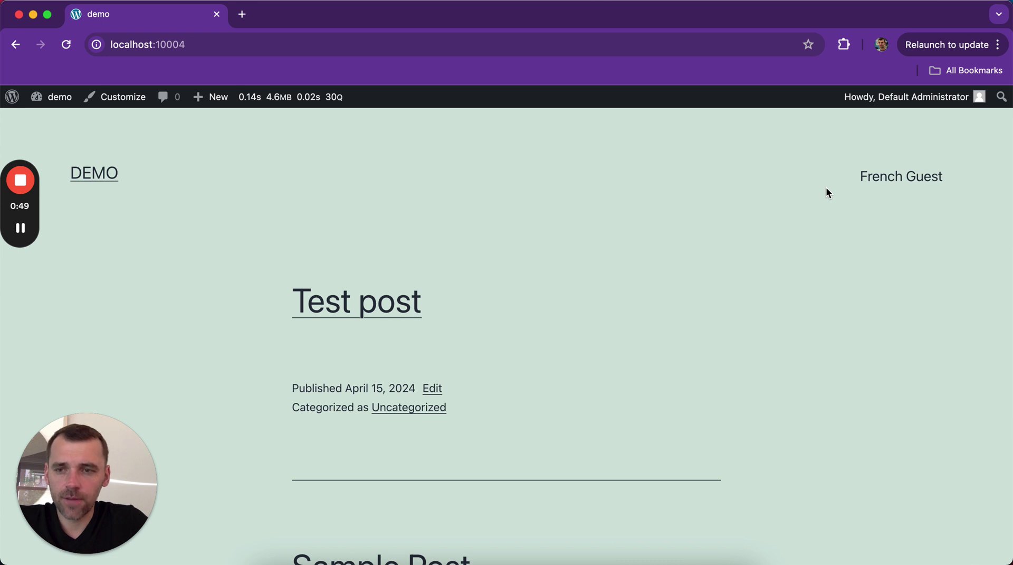
pyautogui.moveTo(53, 97)
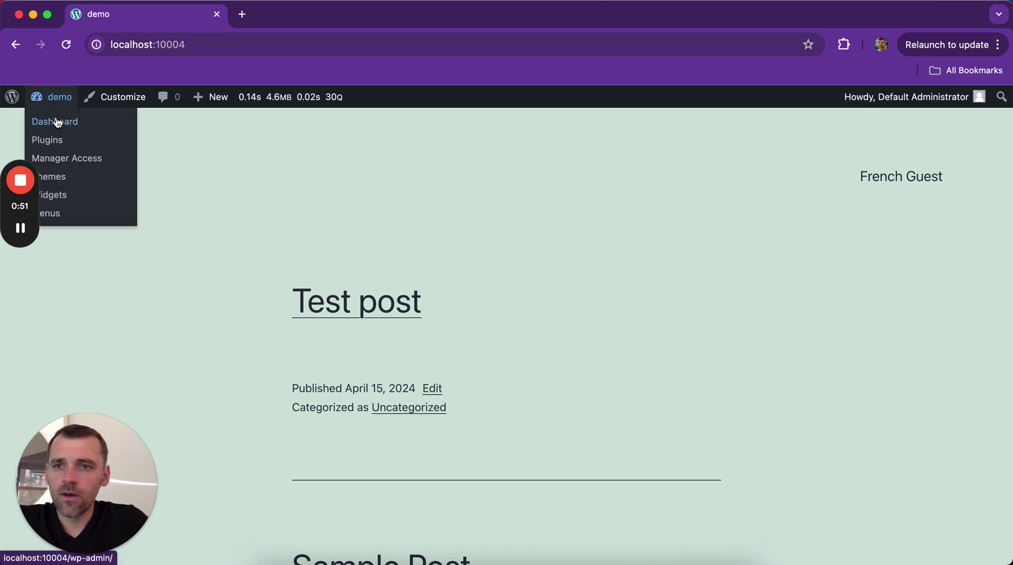
pyautogui.click(58, 123)
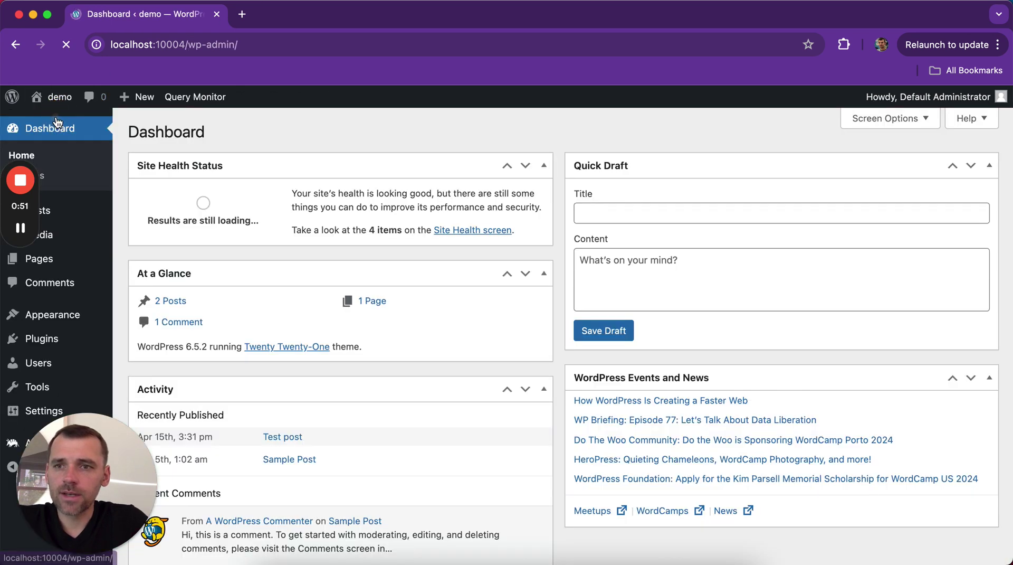
# - Open the AAM plugin's access management page from the WordPress dashboard
pyautogui.click(19, 443)
pyautogui.click(20, 444)
pyautogui.moveTo(61, 462); pyautogui.dragTo(968, 528)
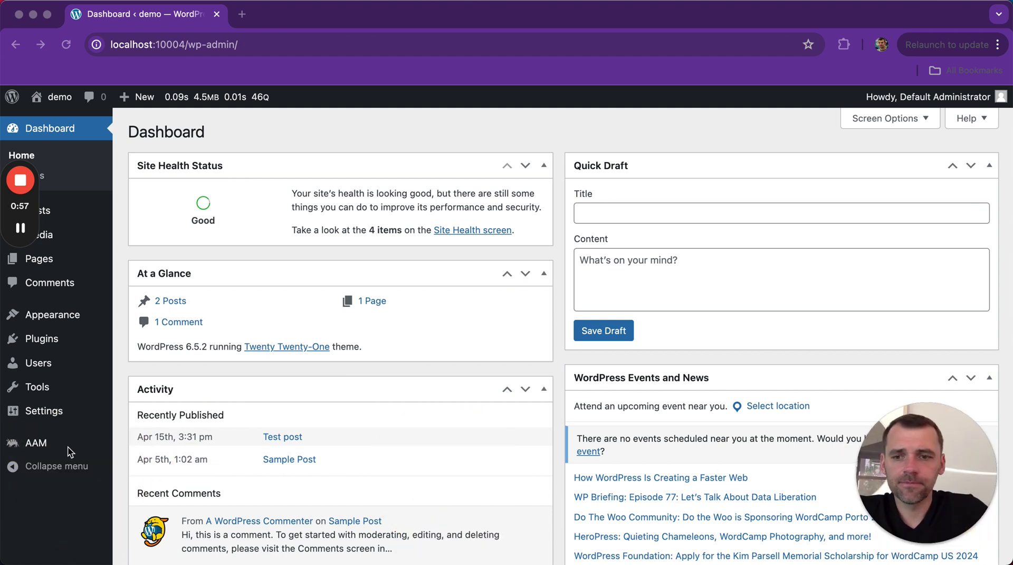
pyautogui.click(40, 442)
pyautogui.click(45, 443)
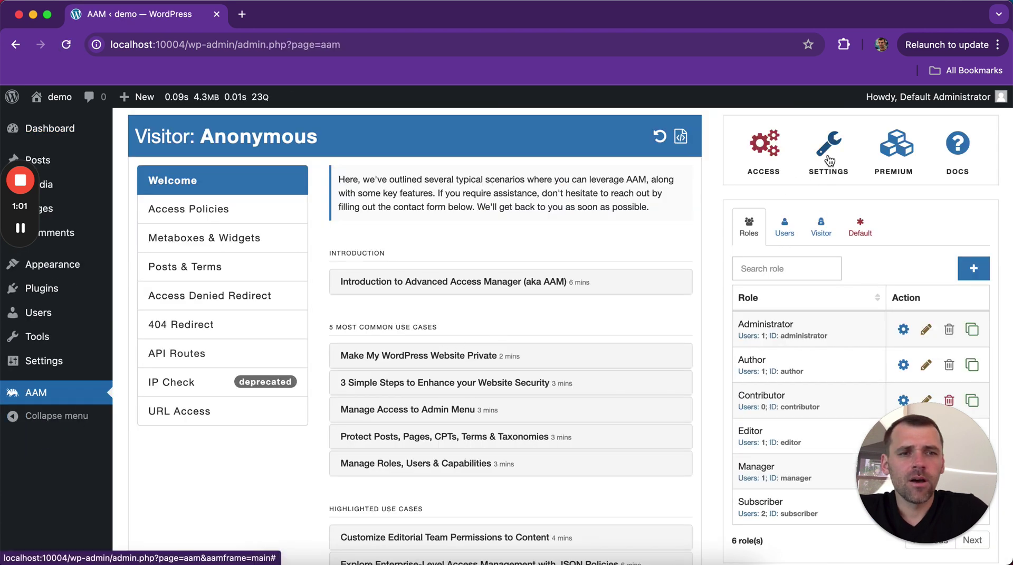
# - Enable Geo Lookup in the AAM settings, keeping IP-API (Default) as the API provider
pyautogui.click(829, 160)
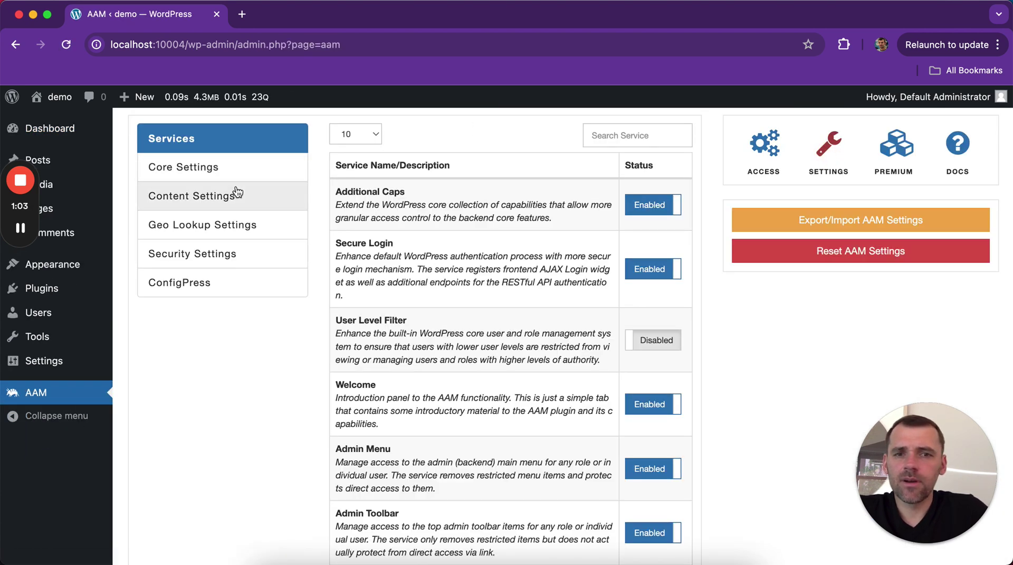
pyautogui.click(221, 229)
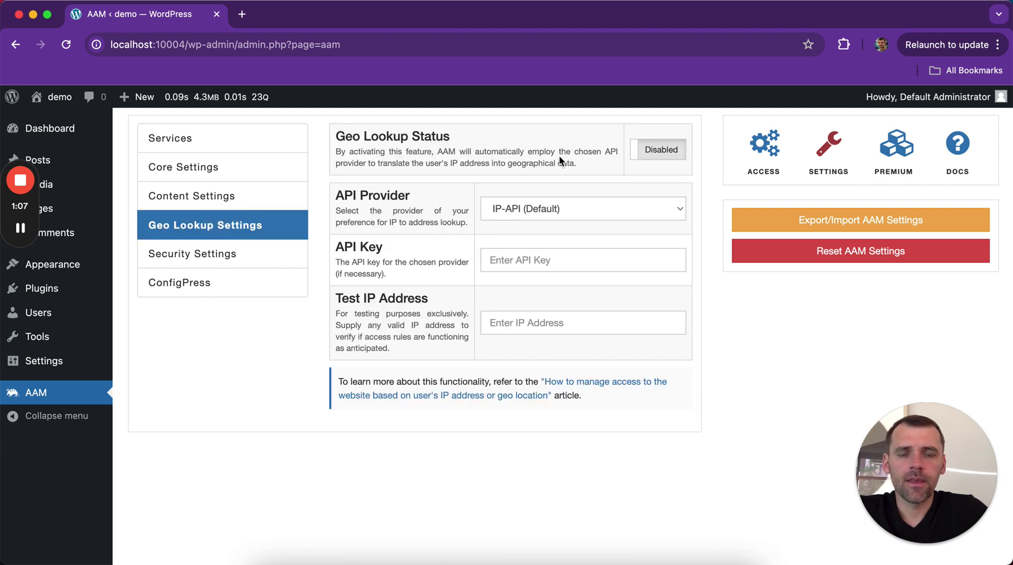
pyautogui.click(663, 214)
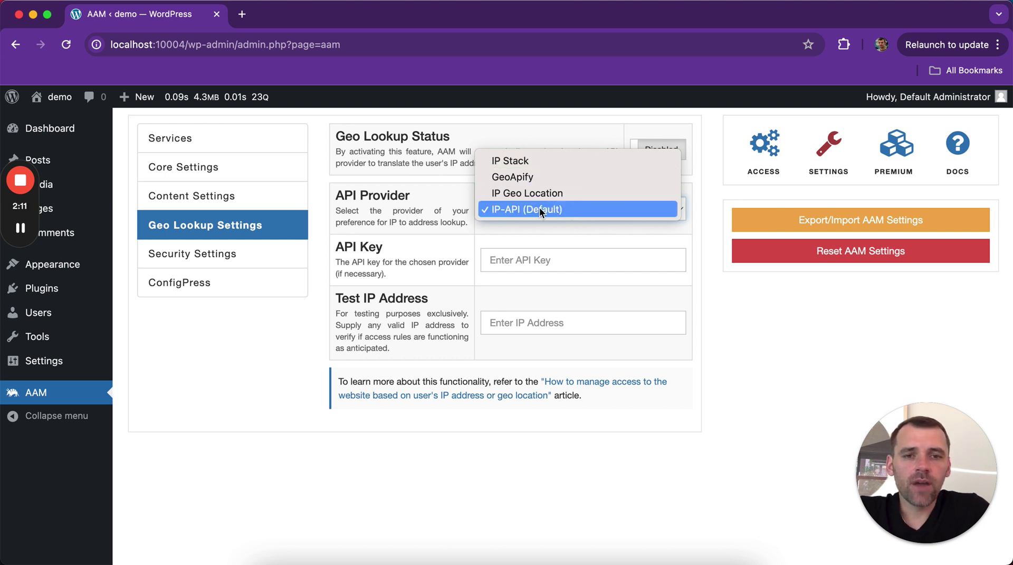
pyautogui.click(698, 246)
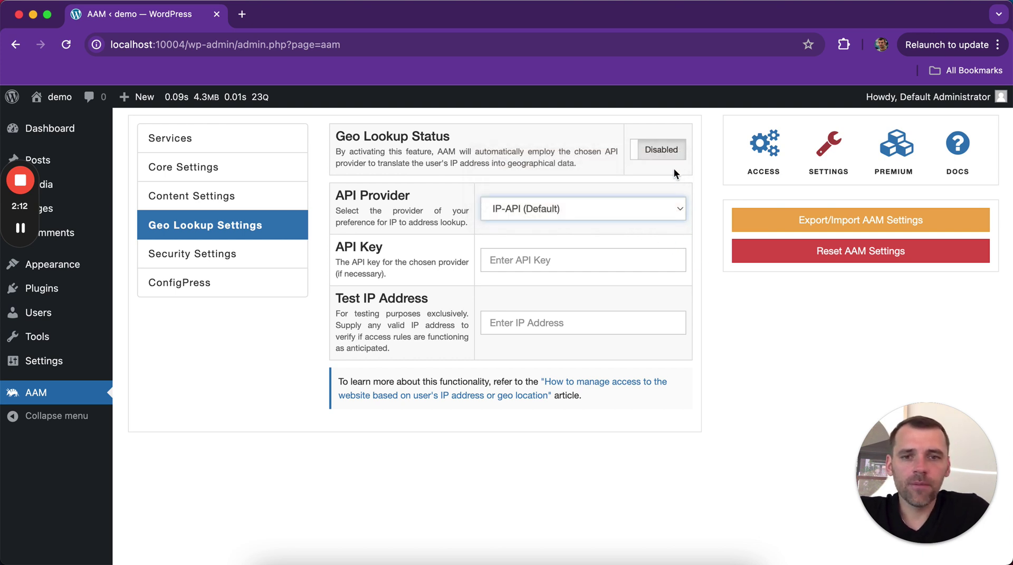
pyautogui.click(662, 150)
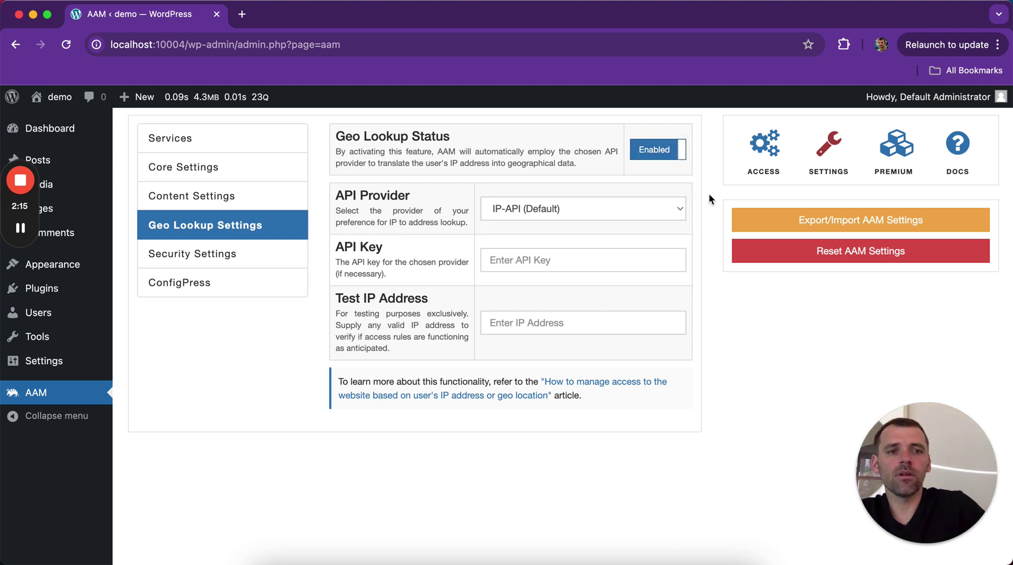
# - Return to AAM's access management and open the Posts & Terms settings for anonymous visitors
pyautogui.click(776, 157)
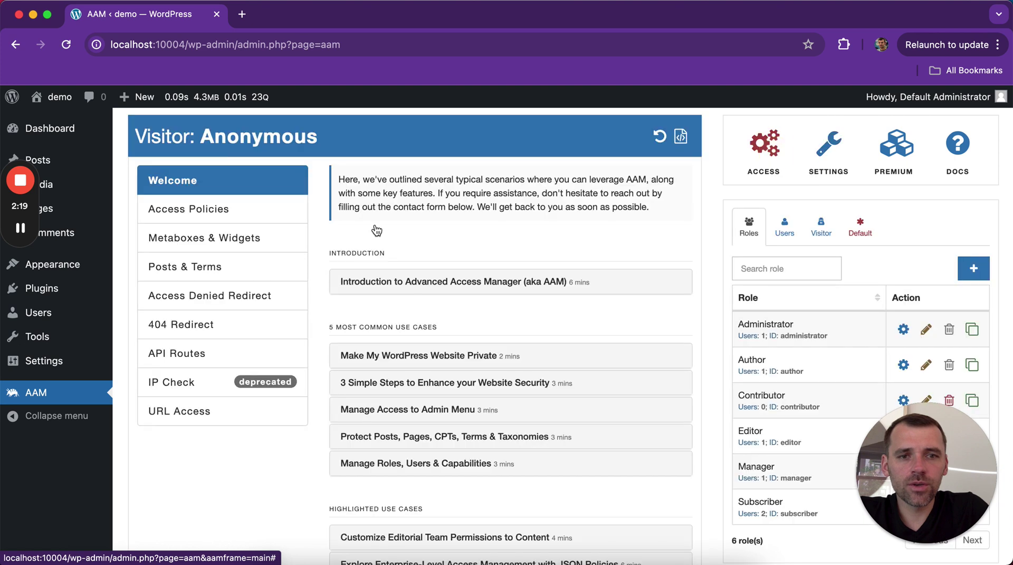
pyautogui.click(235, 278)
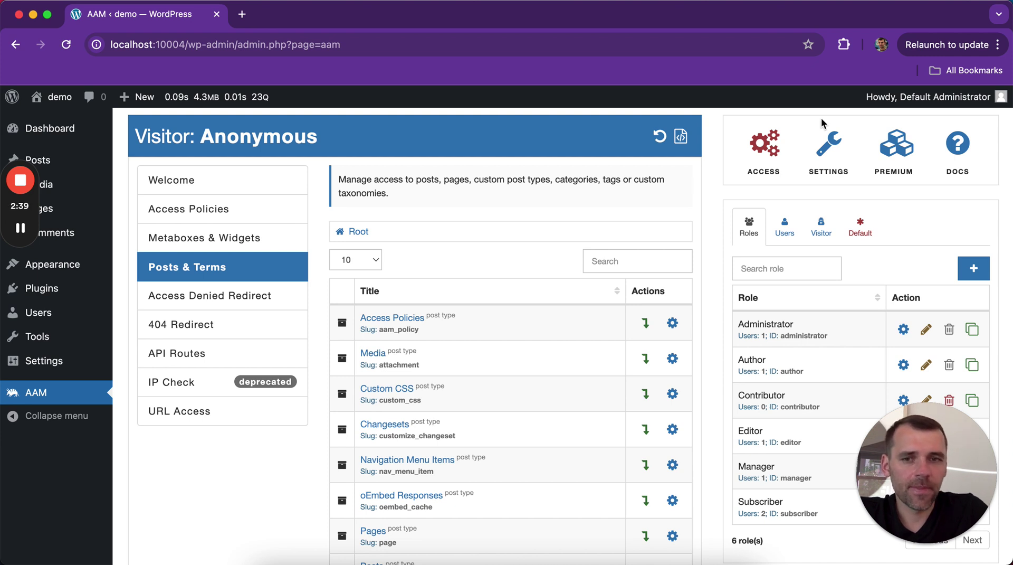
pyautogui.click(821, 233)
pyautogui.click(865, 332)
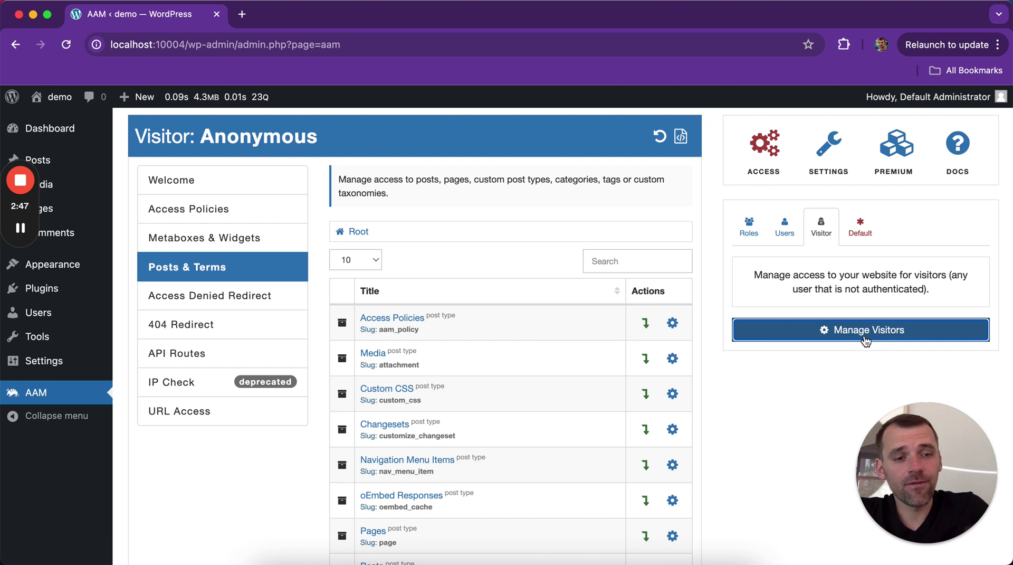
pyautogui.click(749, 227)
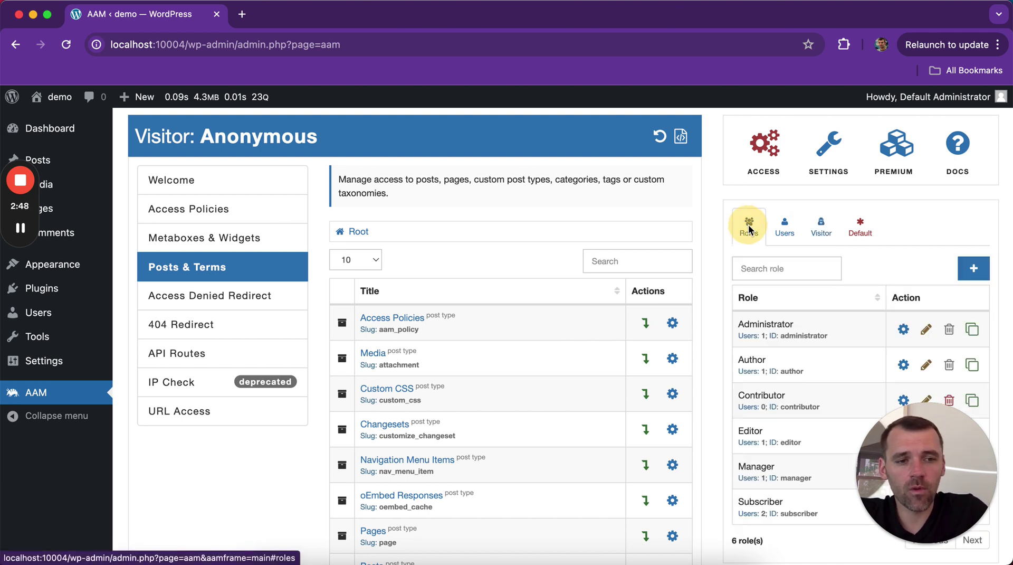
pyautogui.click(824, 234)
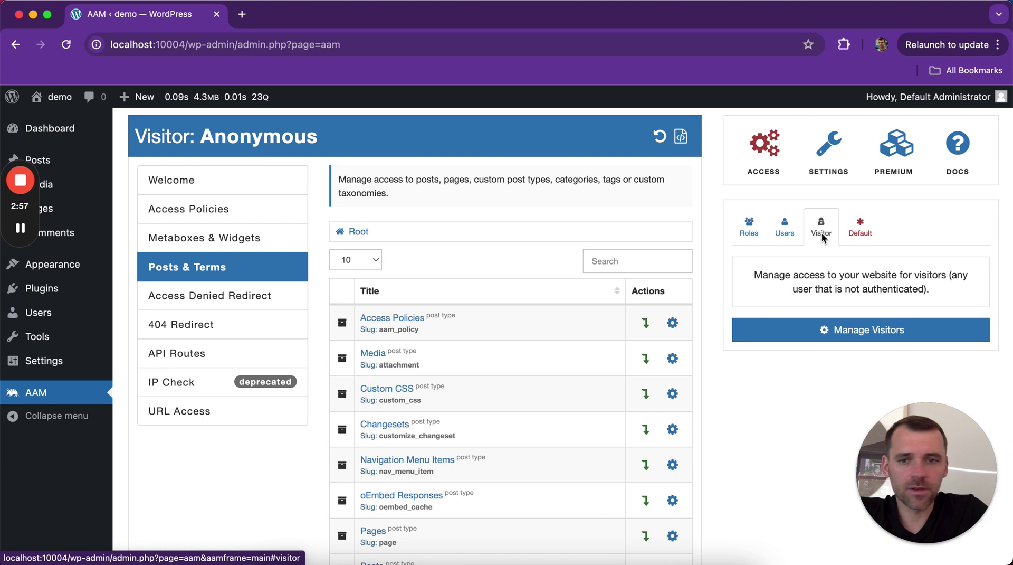
pyautogui.moveTo(139, 132); pyautogui.dragTo(316, 130)
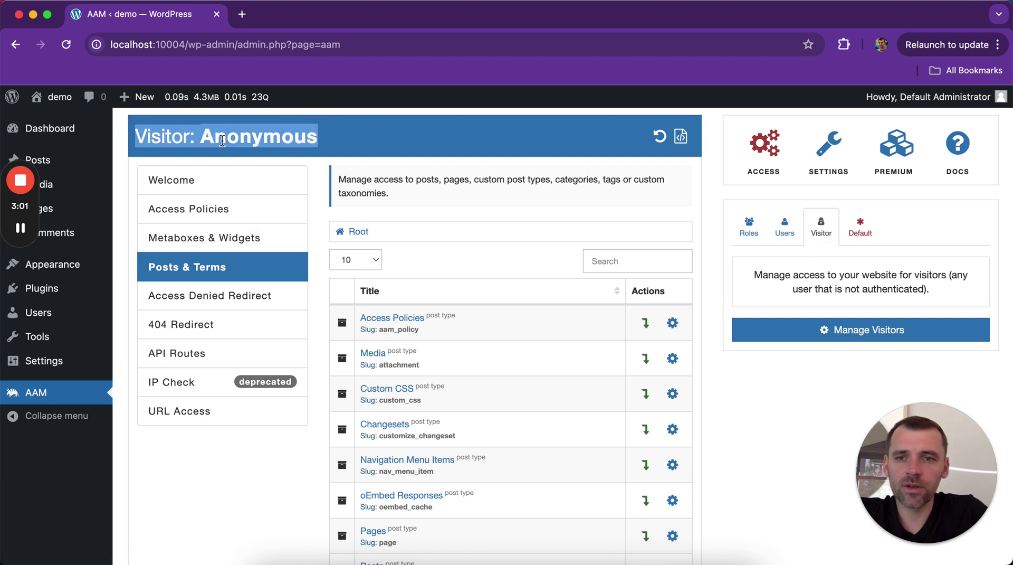
# - Open the visitor access options for the French Guest page in the Pages post type
pyautogui.scroll(-2, 435, 470)
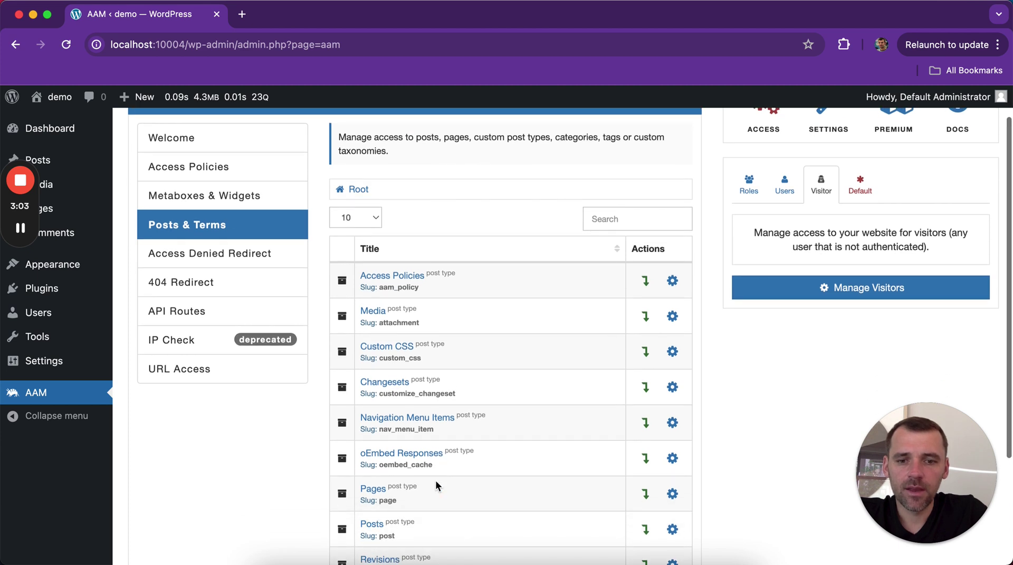
pyautogui.scroll(-2, 471, 473)
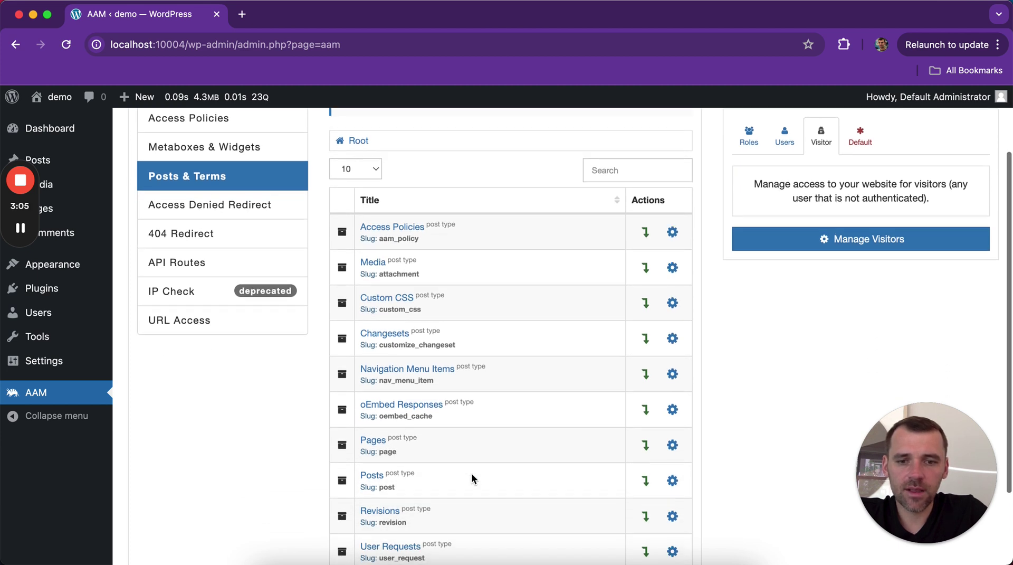
pyautogui.click(373, 441)
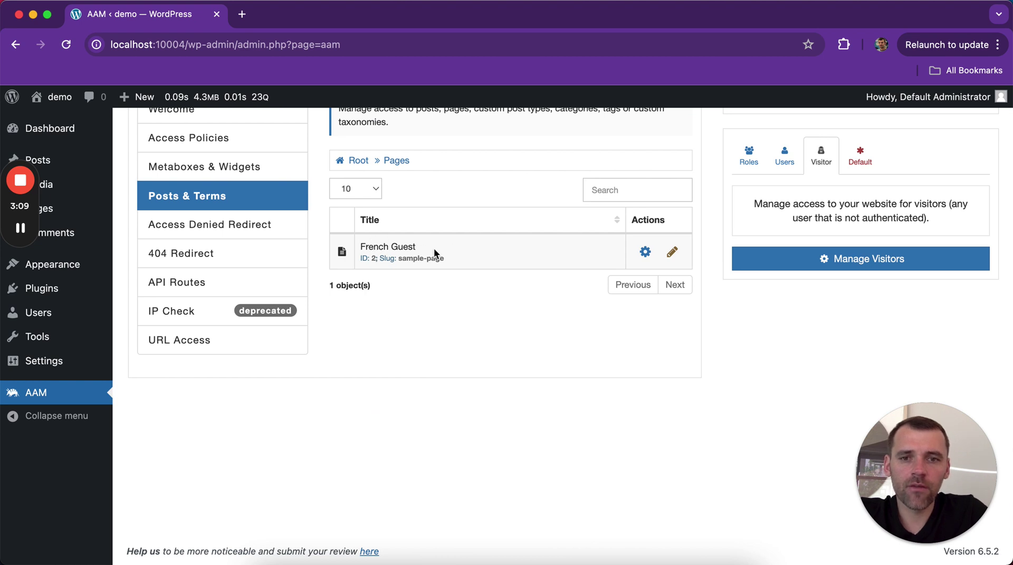
pyautogui.click(645, 251)
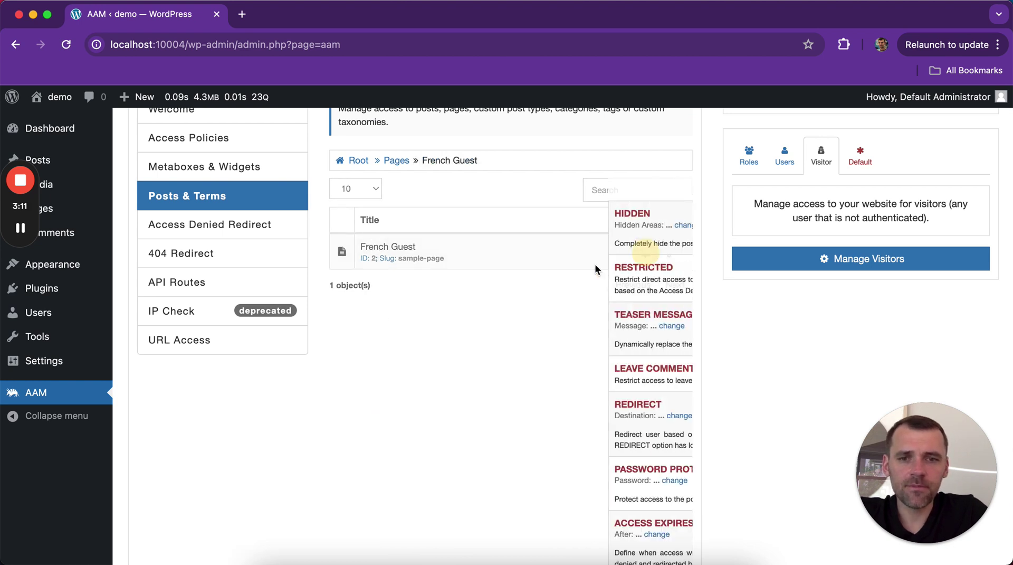
# - Enable the Reference Check option for the French Guest page
pyautogui.scroll(-1, 546, 283)
pyautogui.scroll(-3, 545, 282)
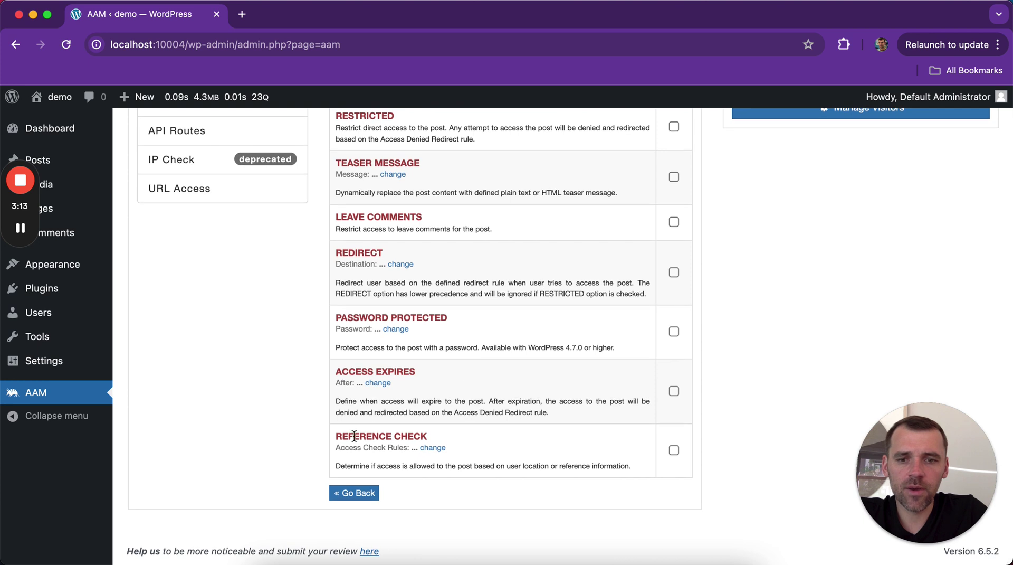
pyautogui.moveTo(343, 438); pyautogui.dragTo(421, 437)
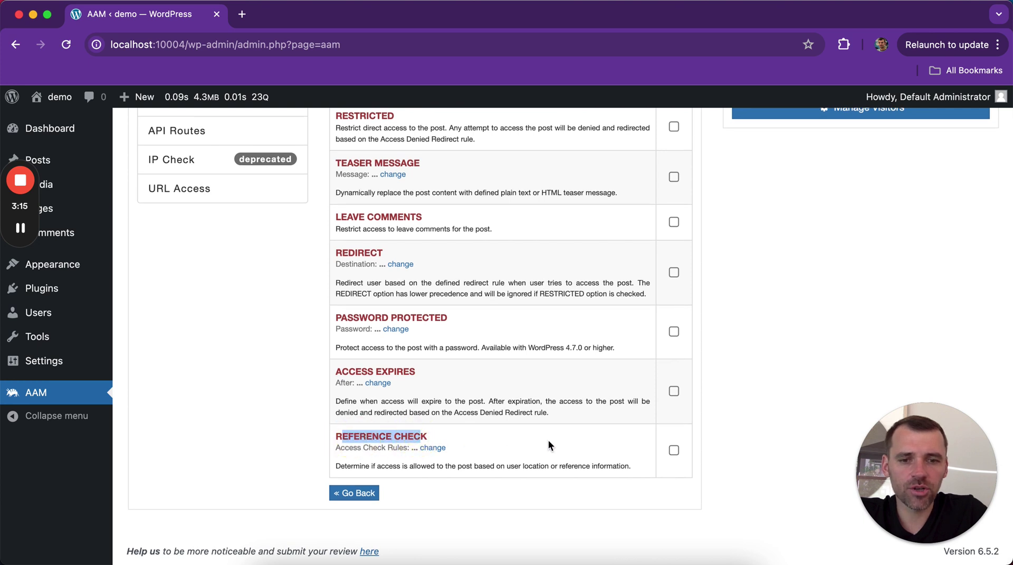
pyautogui.click(674, 450)
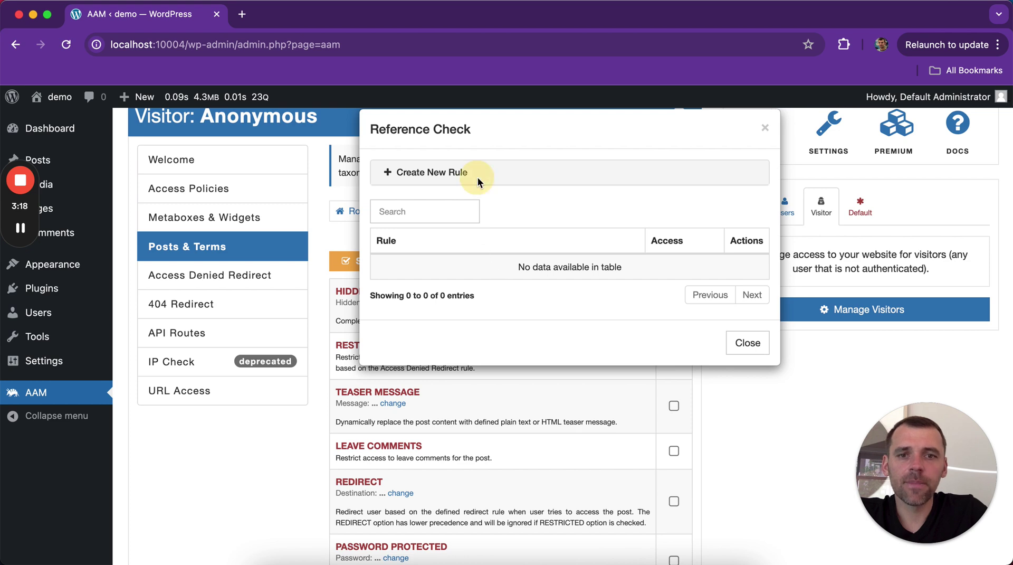
# - Create a Reference Check rule that denies access when Country Name equals the wildcard *
pyautogui.click(508, 177)
pyautogui.click(505, 211)
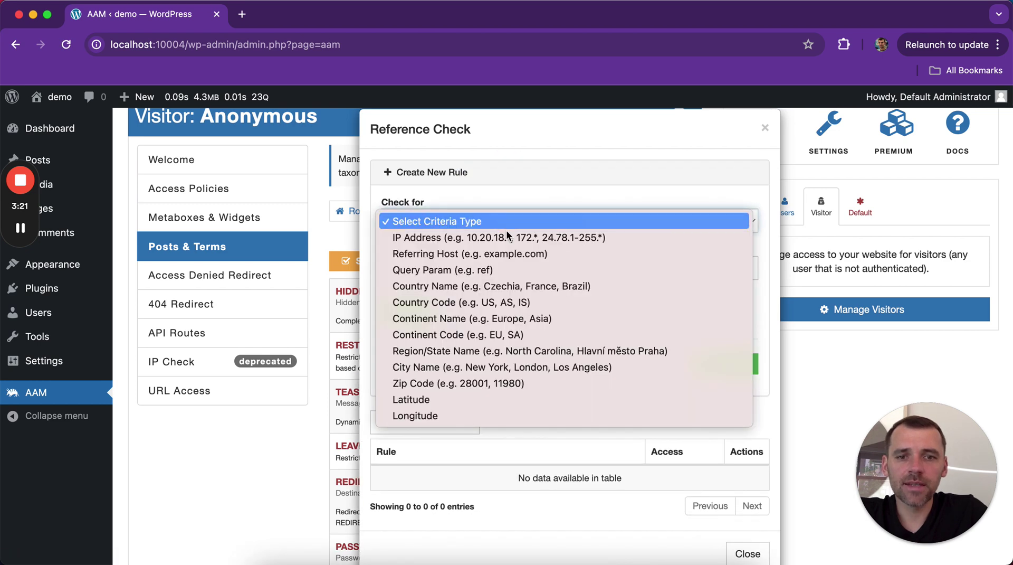
pyautogui.click(495, 287)
pyautogui.click(517, 276)
pyautogui.write('*')
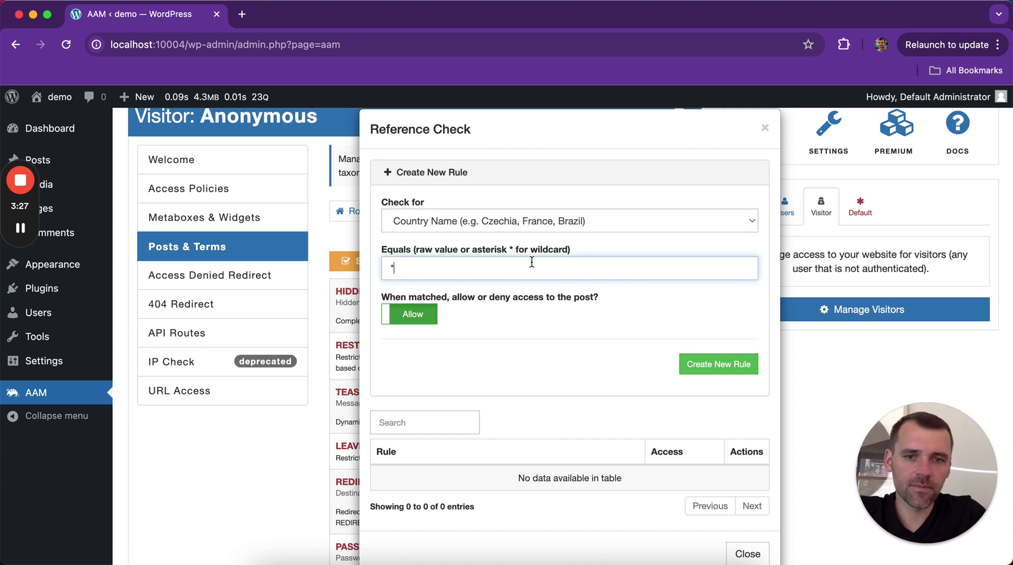
pyautogui.click(410, 316)
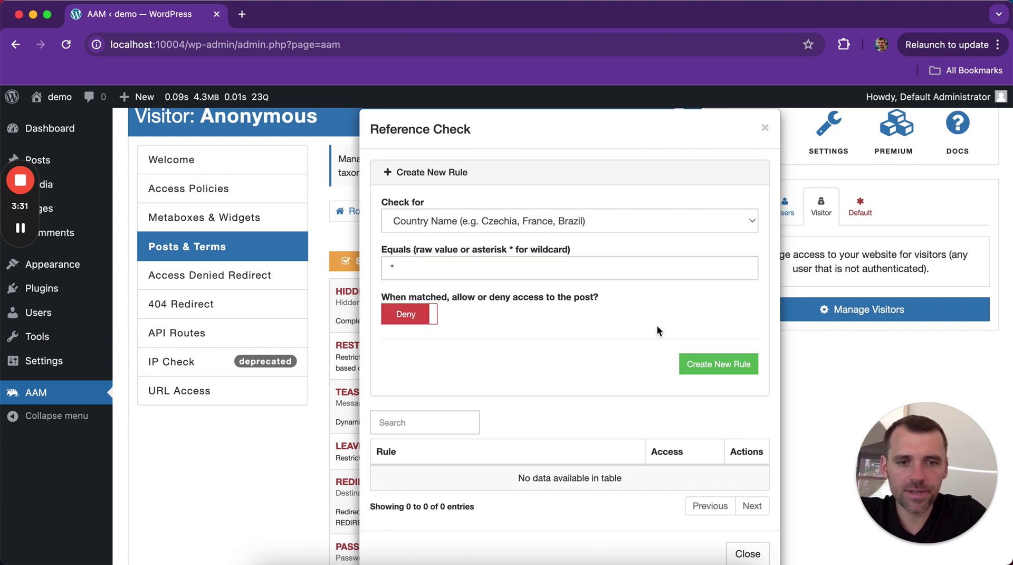
pyautogui.click(707, 362)
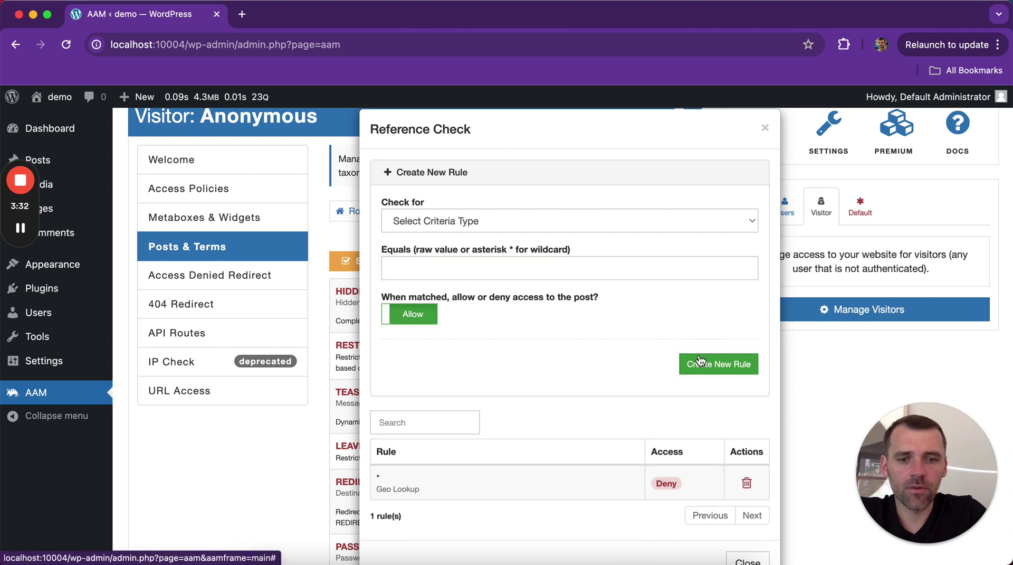
# - Create a second Reference Check rule that allows access when Country Name equals France
pyautogui.click(536, 223)
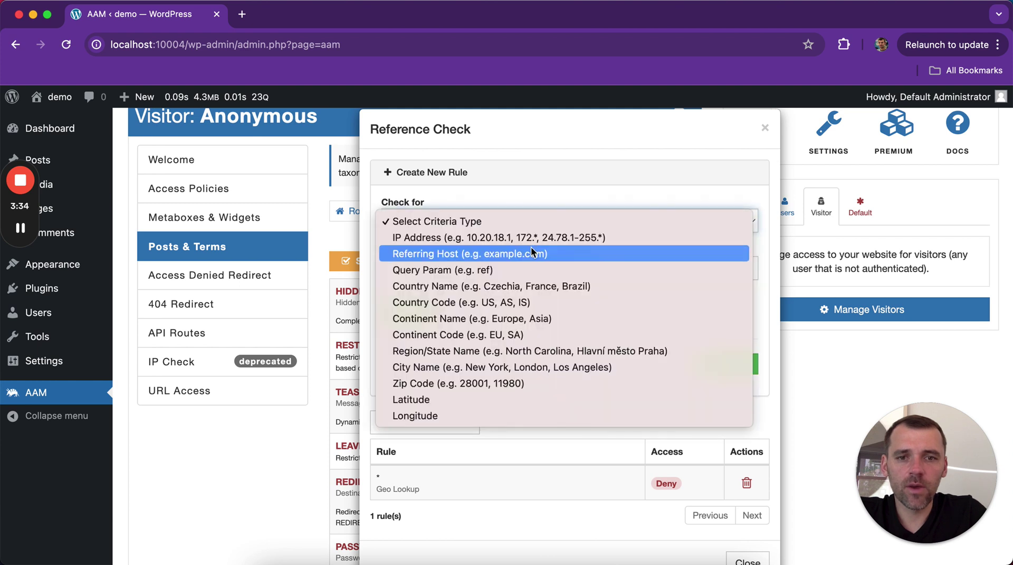
pyautogui.click(518, 288)
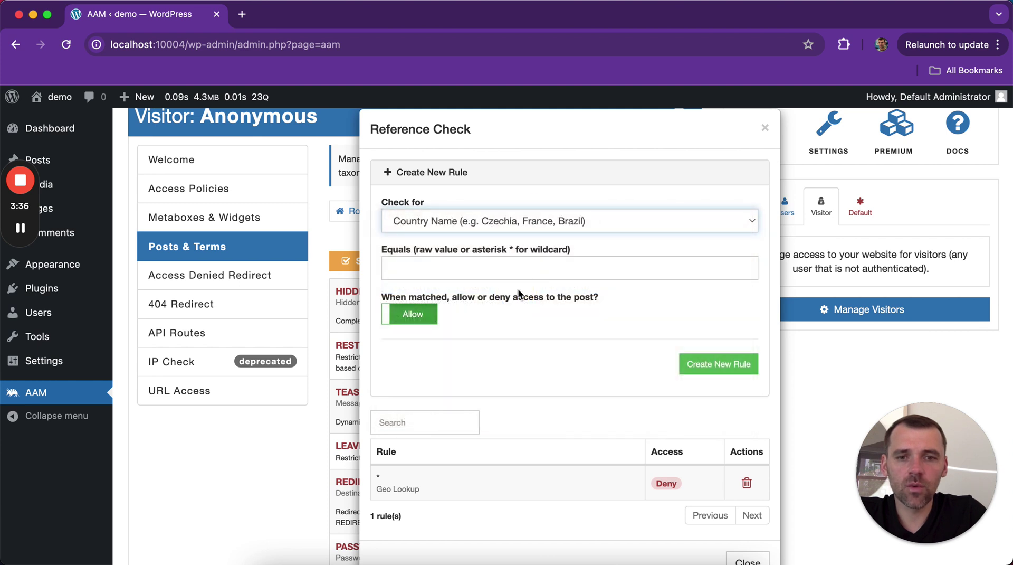
pyautogui.click(481, 272)
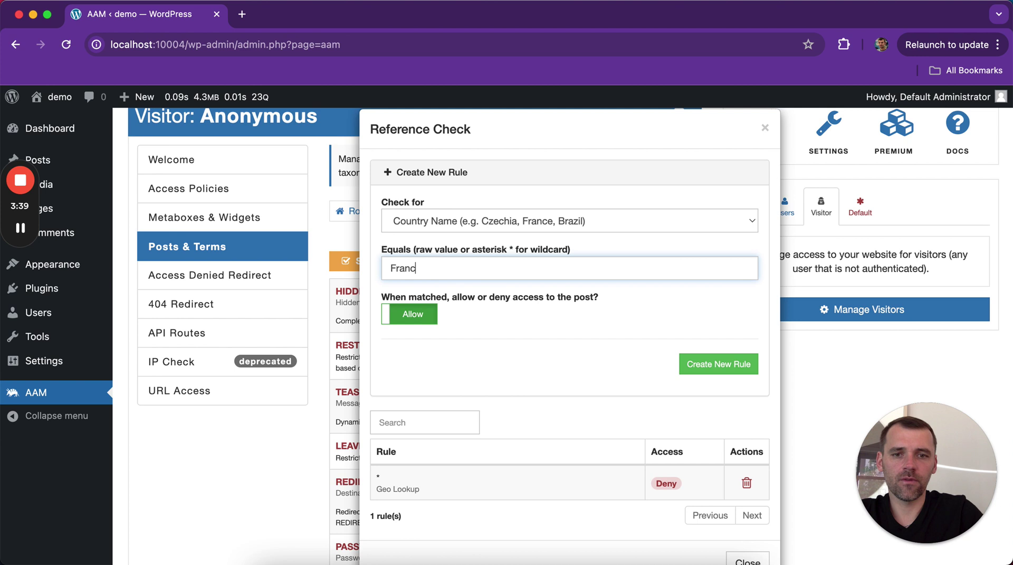
pyautogui.click(726, 370)
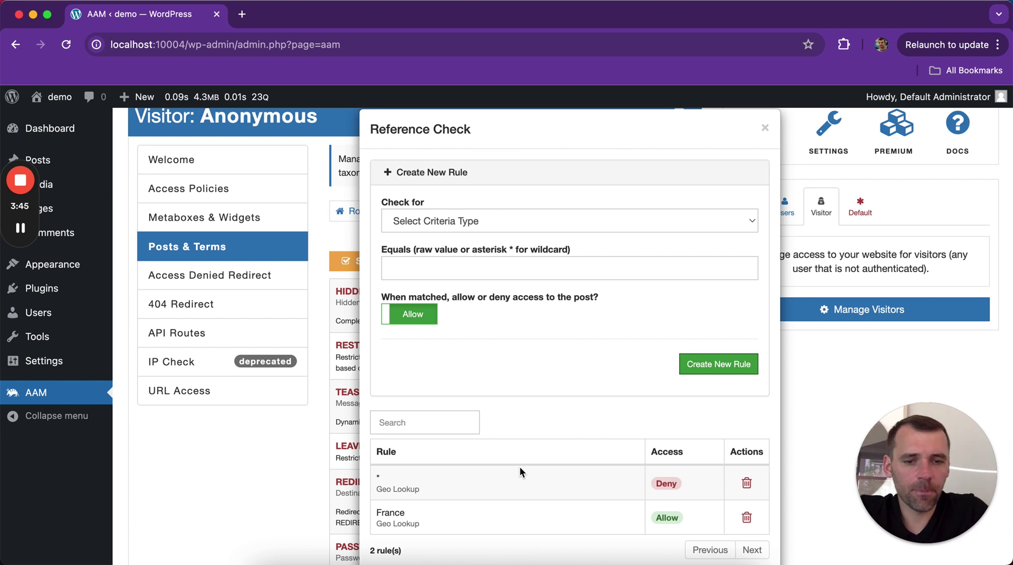
# - Review the created Reference Check rules and the criteria types offered for a new rule
pyautogui.scroll(-3, 578, 463)
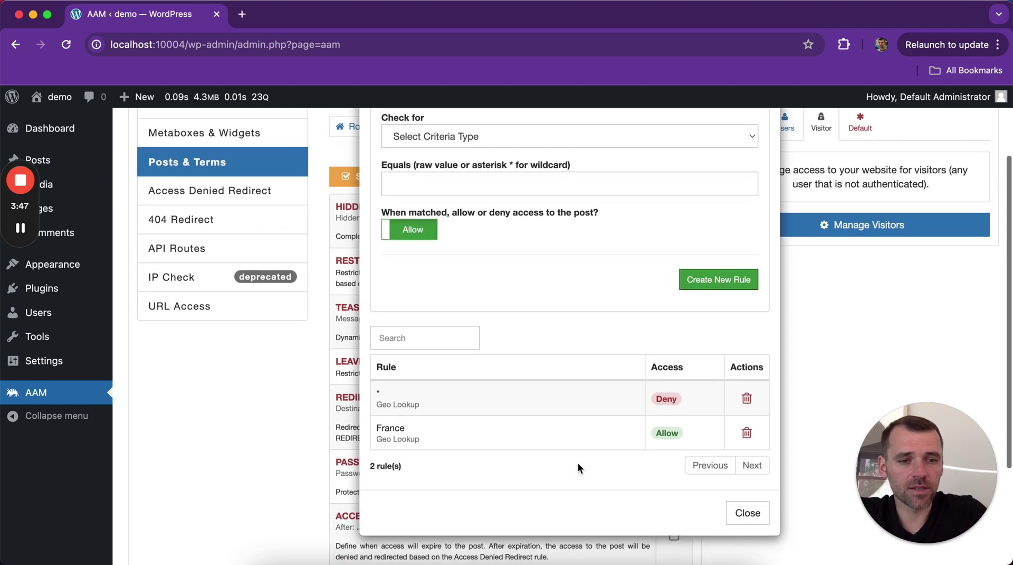
pyautogui.scroll(3, 577, 462)
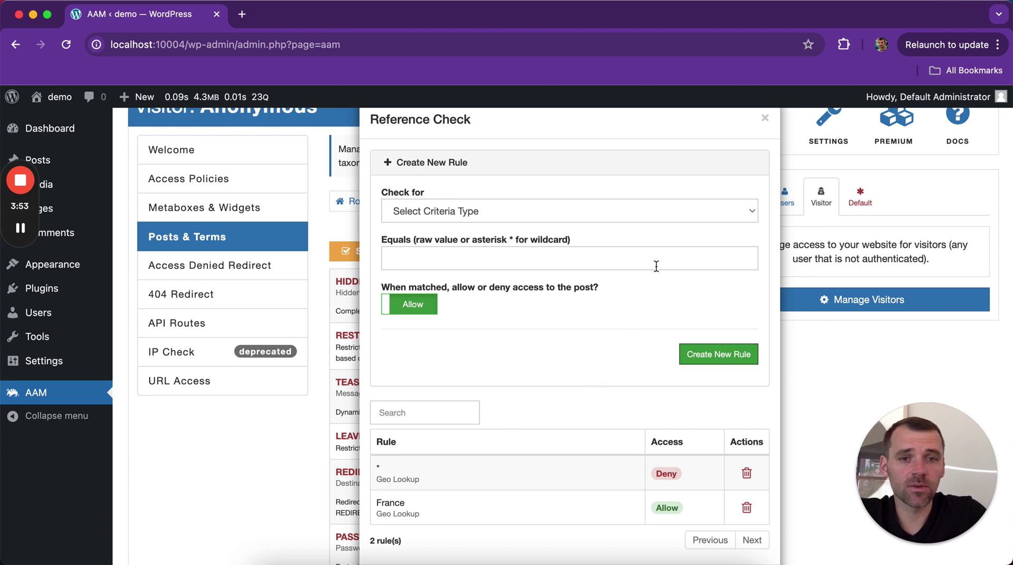
pyautogui.click(623, 214)
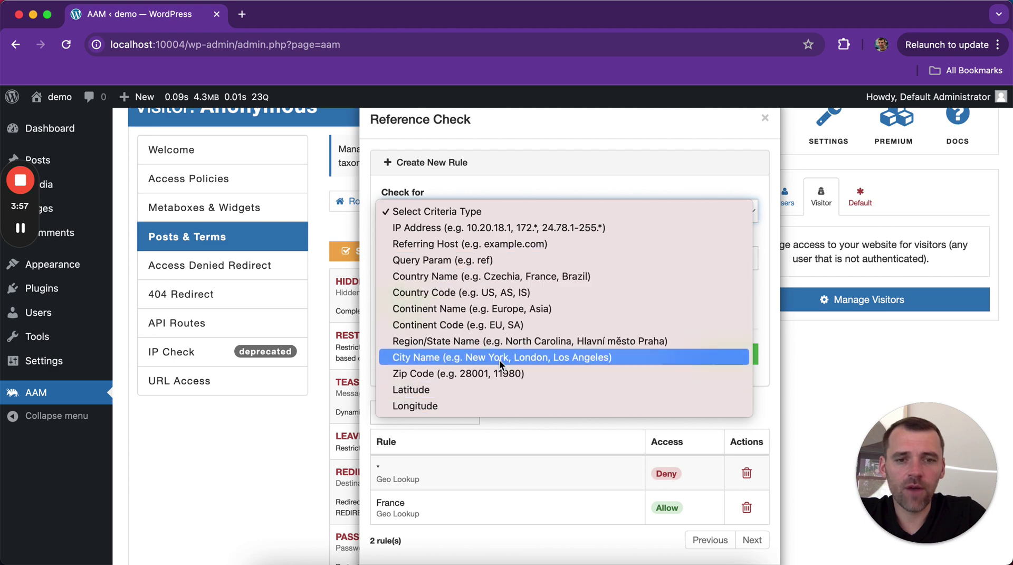
# - Dismiss the criteria type choices and close the Reference Check dialog for the French Guest page
pyautogui.click(745, 184)
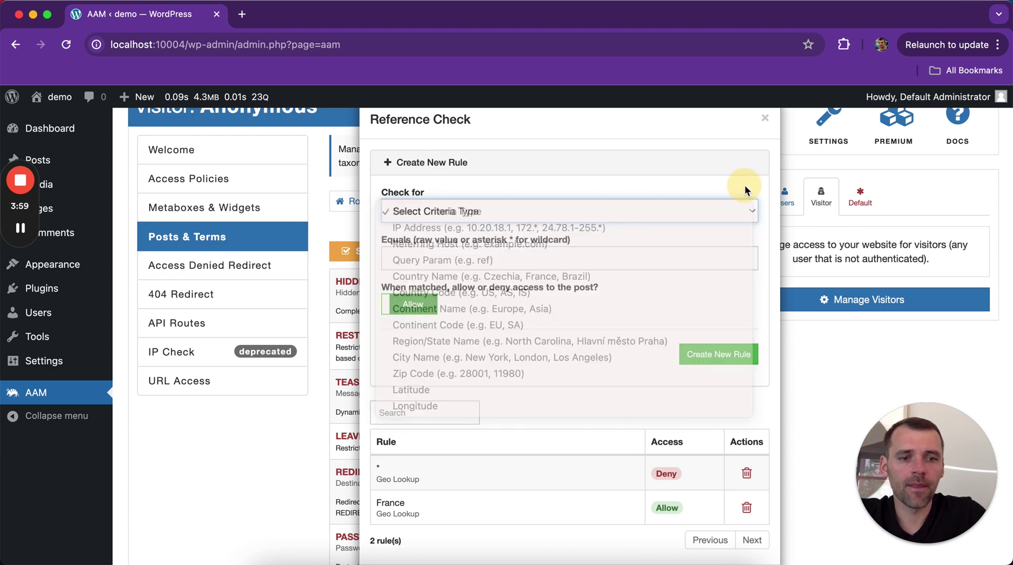
pyautogui.scroll(-3, 707, 275)
pyautogui.click(746, 512)
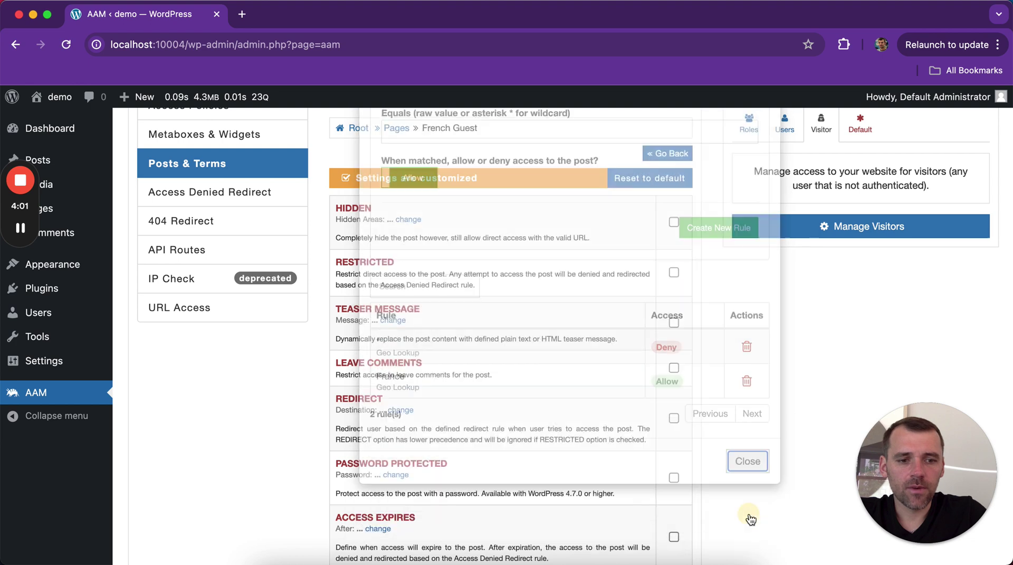
pyautogui.scroll(-5, 704, 406)
pyautogui.scroll(4, 681, 389)
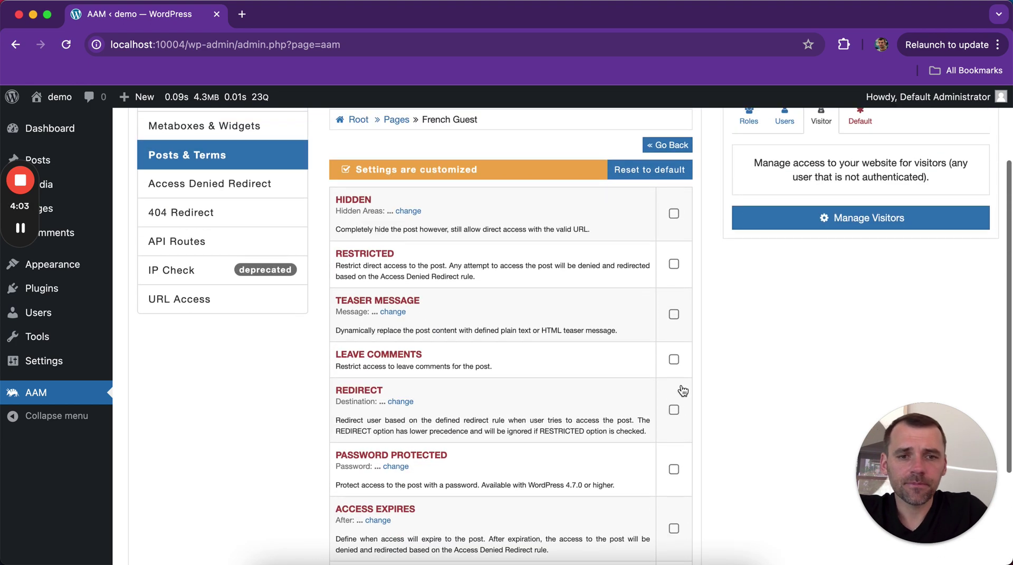
pyautogui.scroll(2, 683, 383)
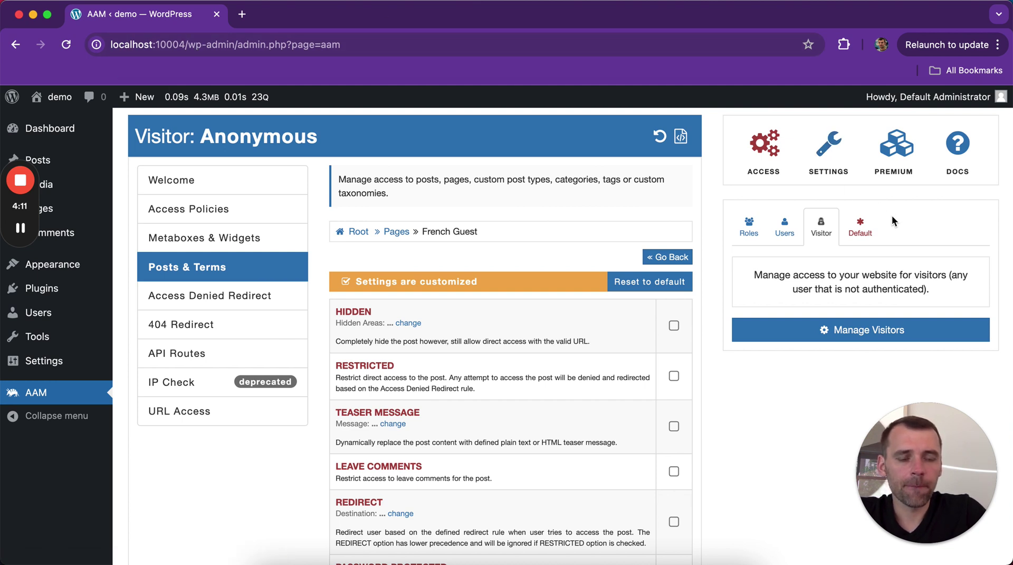
# - Open AAM's Geo Lookup Settings and start editing the Test IP Address
pyautogui.click(835, 170)
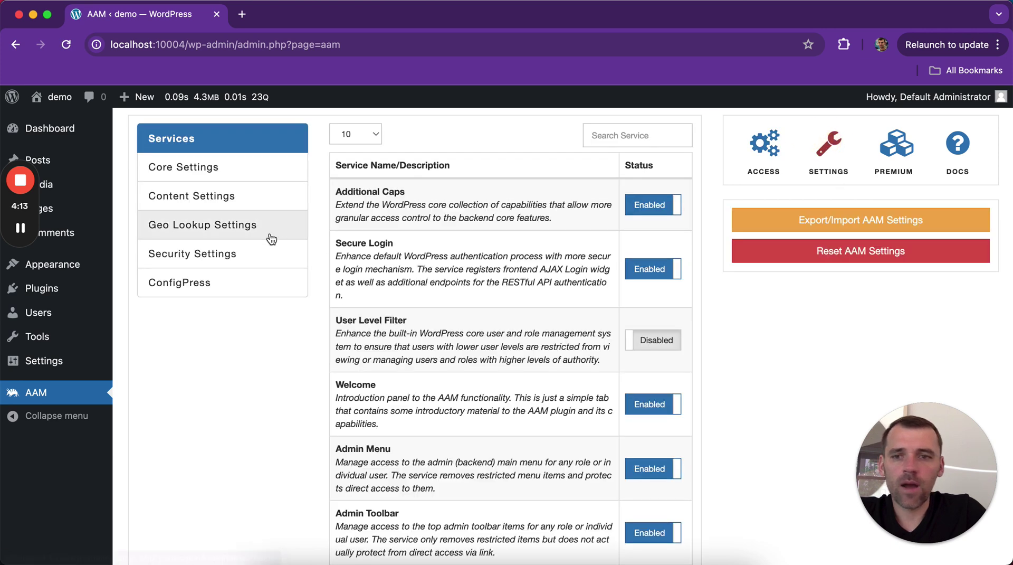
pyautogui.click(243, 227)
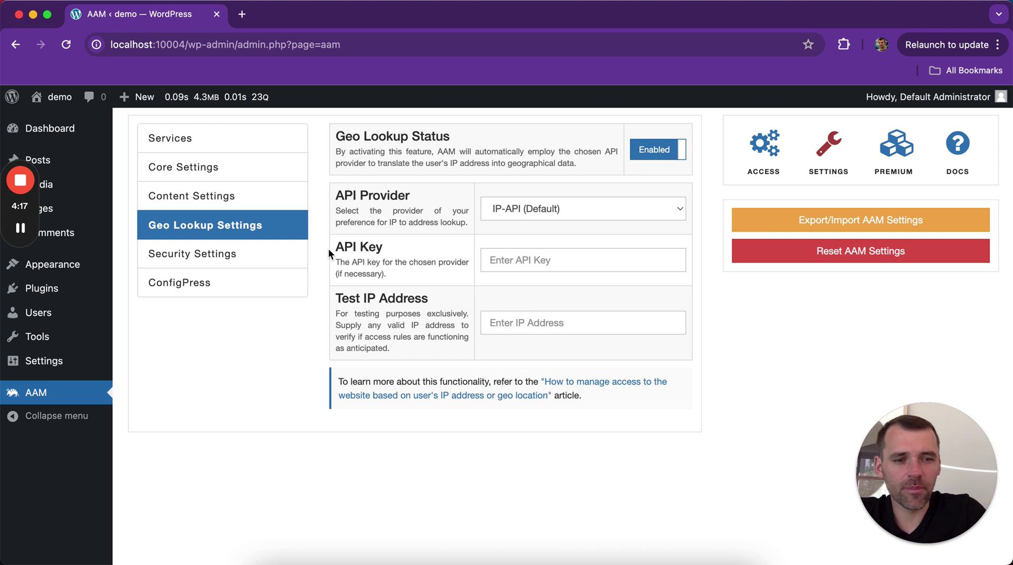
pyautogui.click(521, 327)
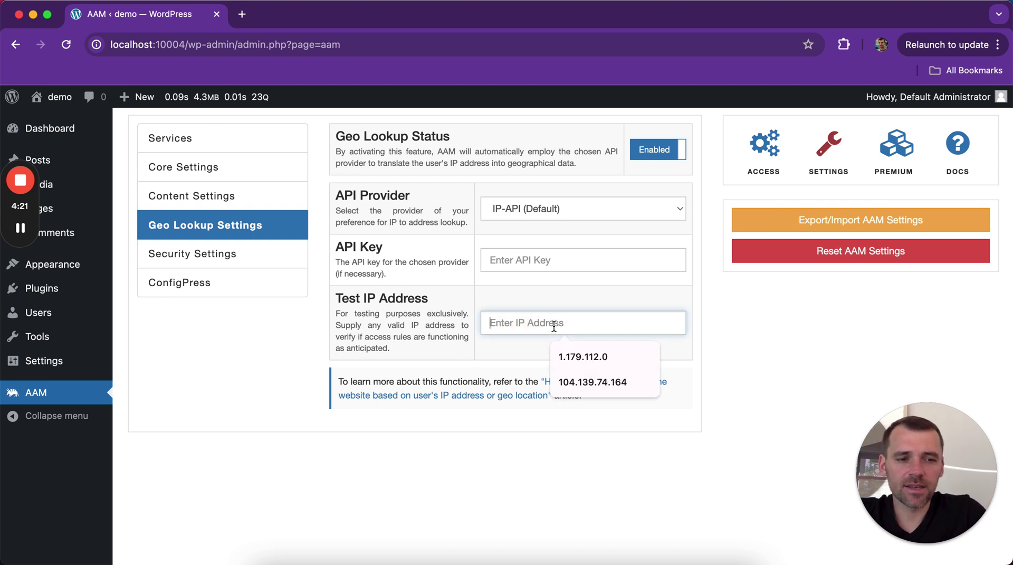
# - Search google.com for "my ip address" in a new browser tab and copy the public IP address from the results
pyautogui.click(243, 18)
pyautogui.write('google.com')
pyautogui.press('Return')
pyautogui.write('my ip address')
pyautogui.press('Return')
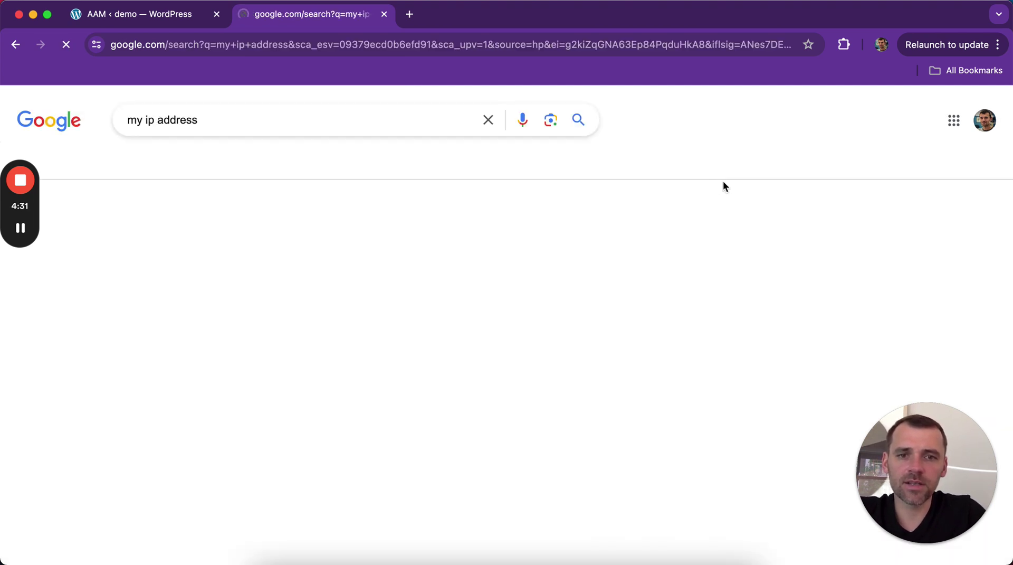
pyautogui.scroll(-5, 421, 352)
pyautogui.scroll(-7, 421, 353)
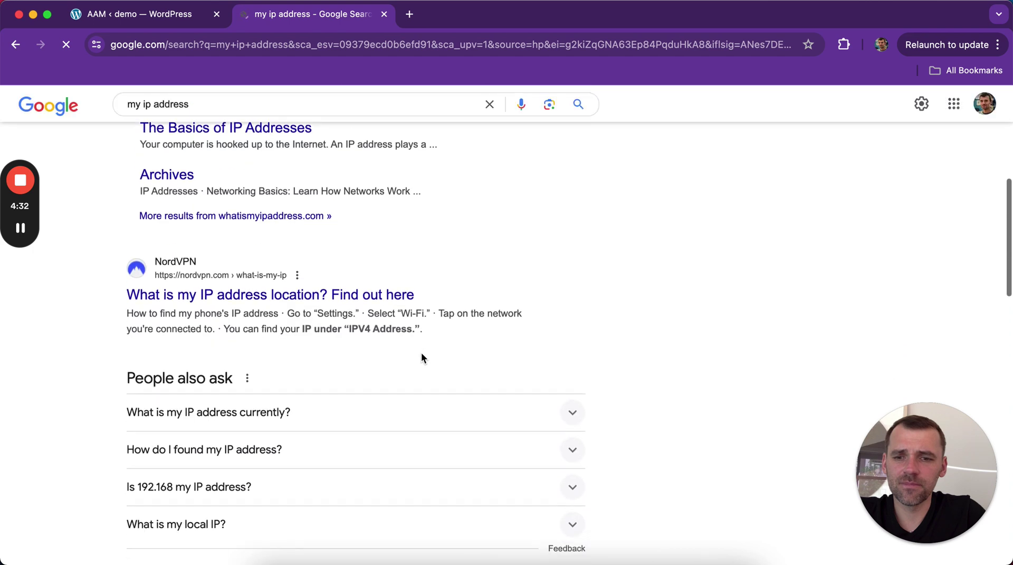
pyautogui.moveTo(199, 457); pyautogui.dragTo(137, 457)
pyautogui.press('super+c')
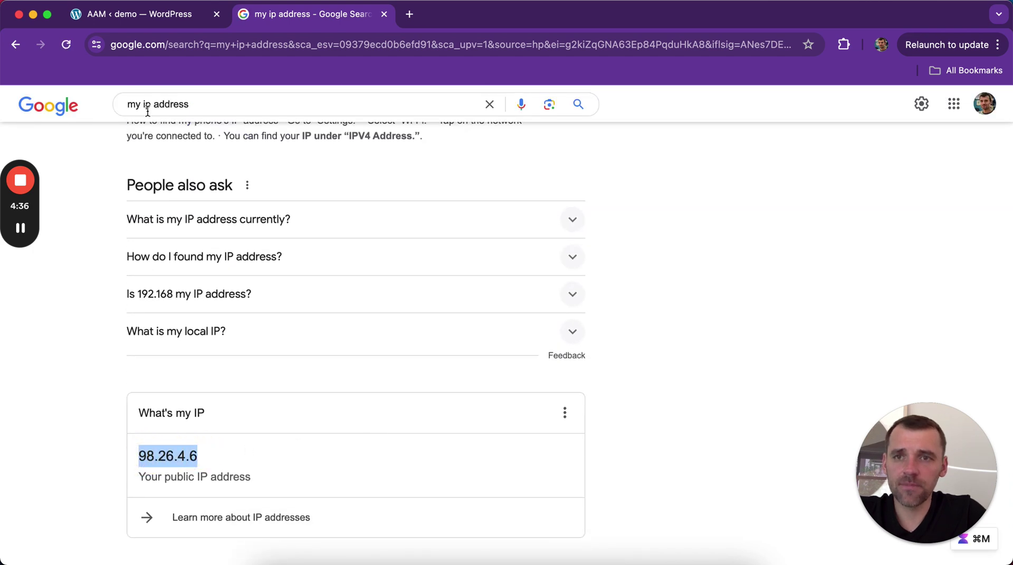
# - Return to the WordPress tab and set the Test IP Address to the copied public IP address
pyautogui.click(150, 19)
pyautogui.click(527, 322)
pyautogui.press('super+v')
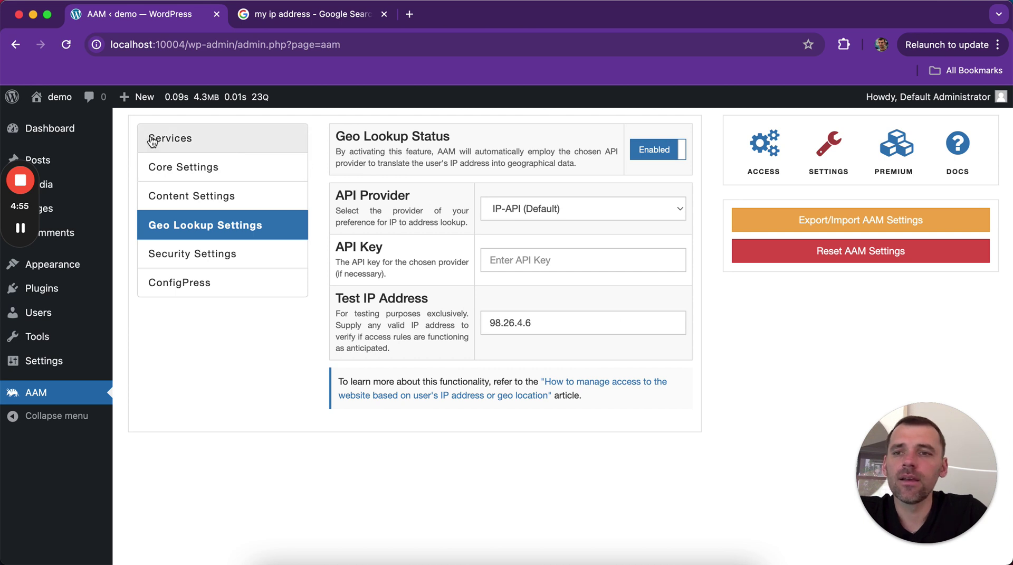
# - Go to the list of all pages and copy the French Guest page's view link address
pyautogui.moveTo(48, 208)
pyautogui.click(143, 211)
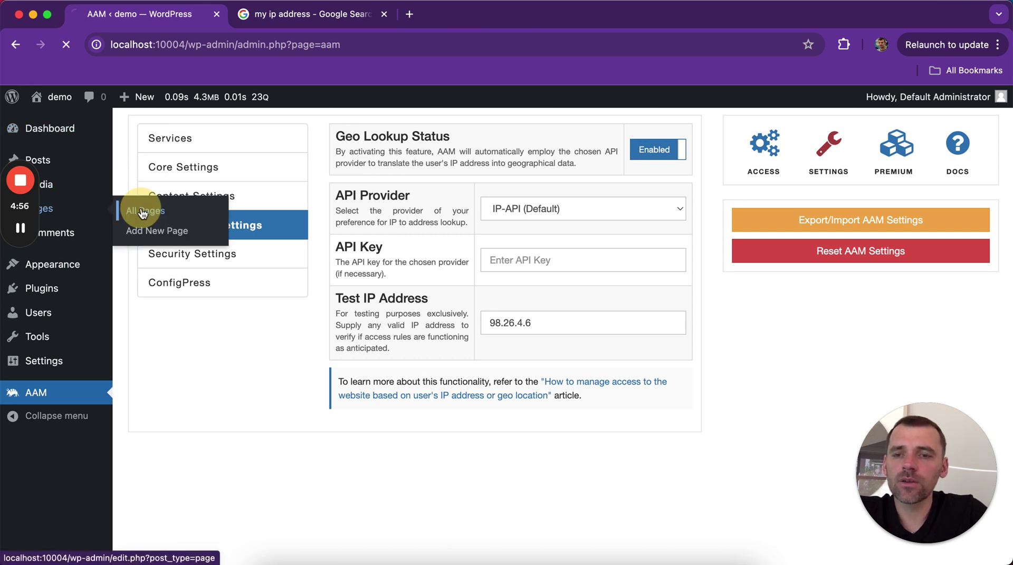
pyautogui.rightClick(278, 256)
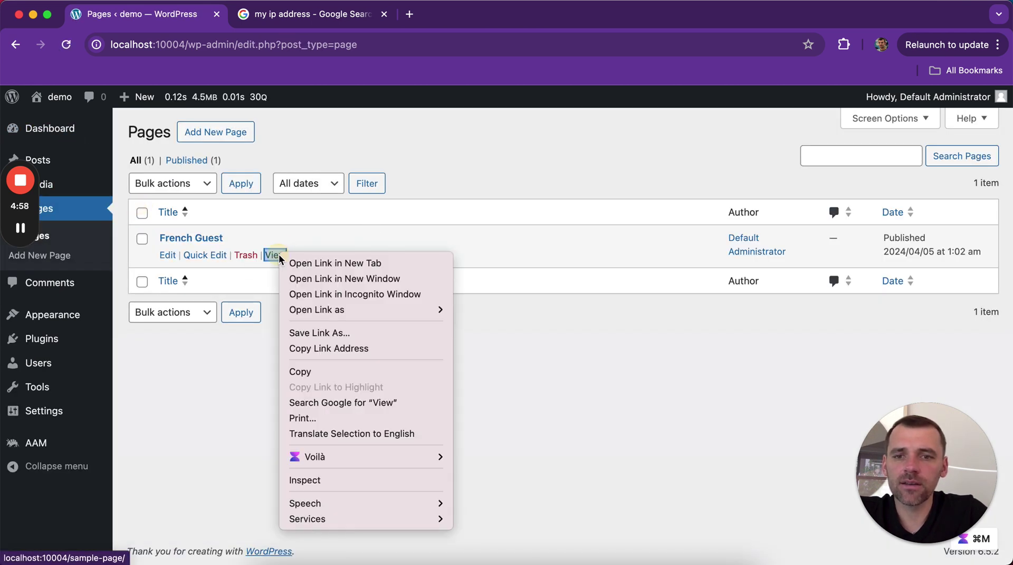
pyautogui.click(343, 348)
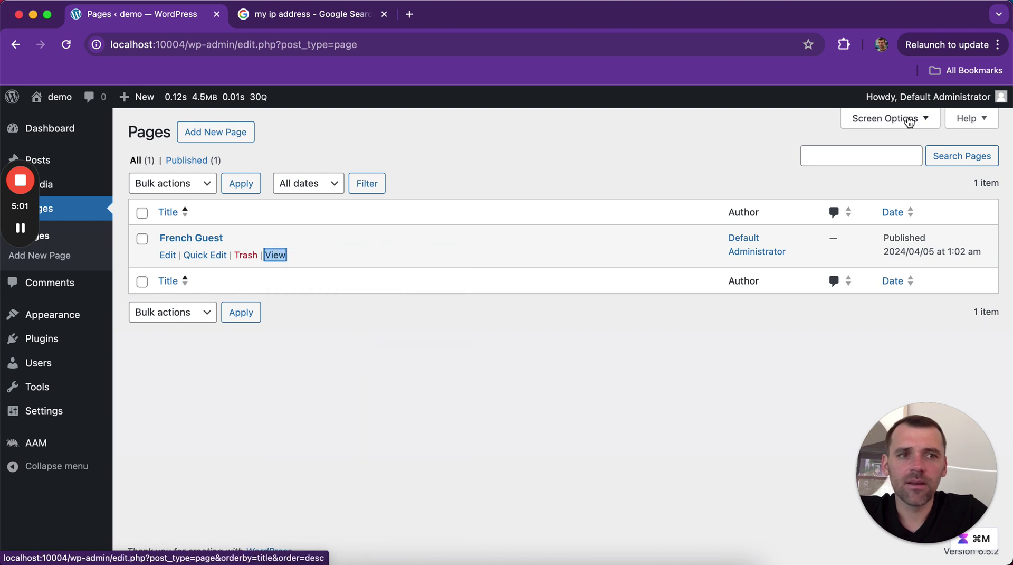
pyautogui.click(881, 44)
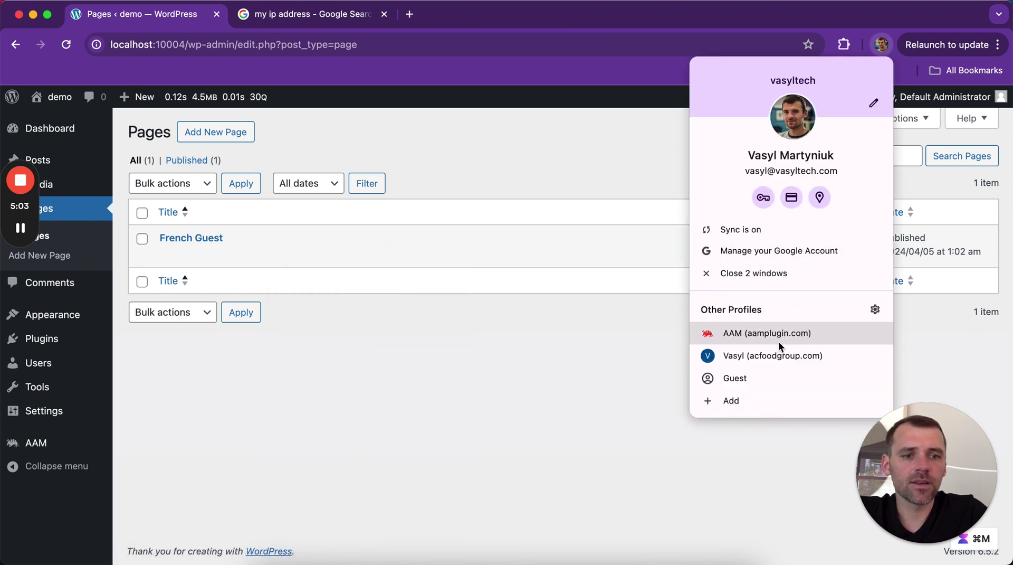
pyautogui.click(758, 380)
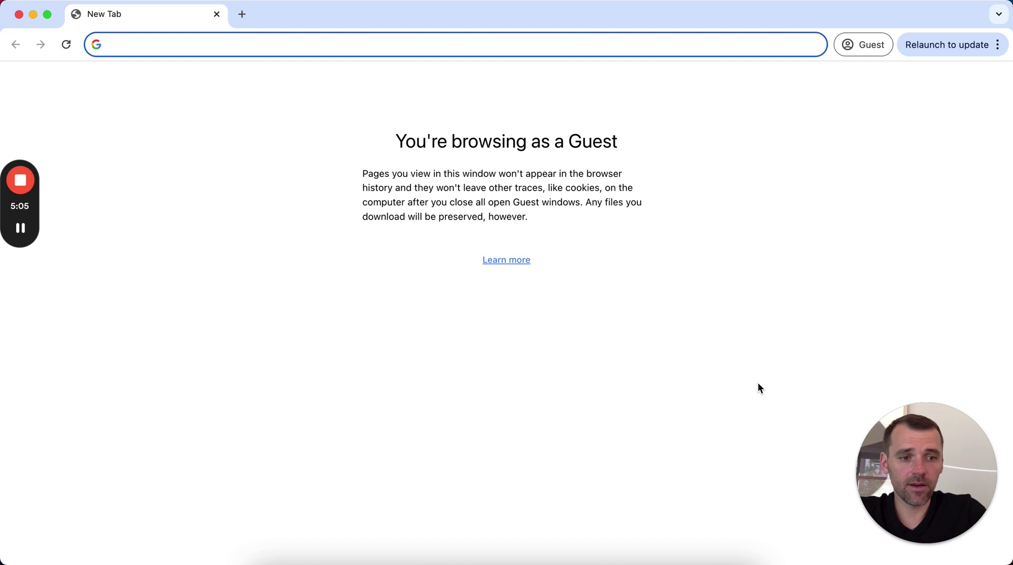
pyautogui.write('http://localhost:10004/sample-page/')
pyautogui.press('Return')
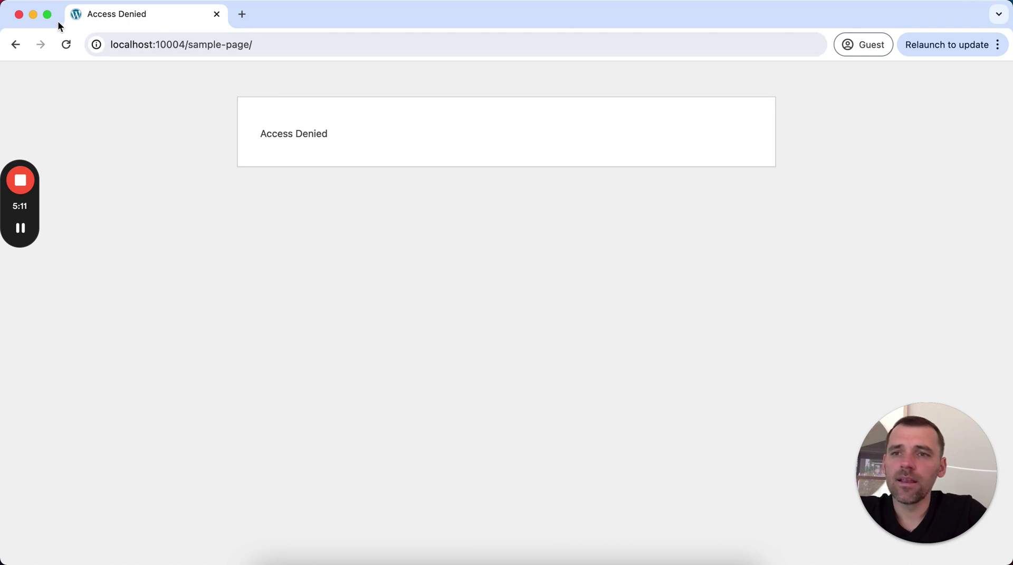
pyautogui.click(33, 15)
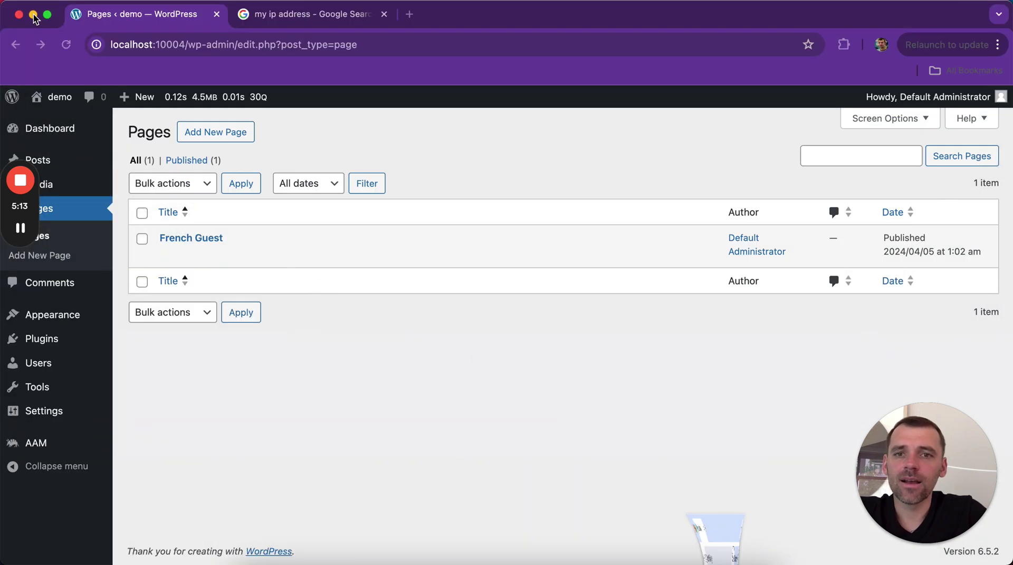
# - Search Google for "french ip address" in the existing search tab
pyautogui.click(315, 15)
pyautogui.click(191, 104)
pyautogui.moveTo(191, 104); pyautogui.dragTo(100, 104)
pyautogui.write('france')
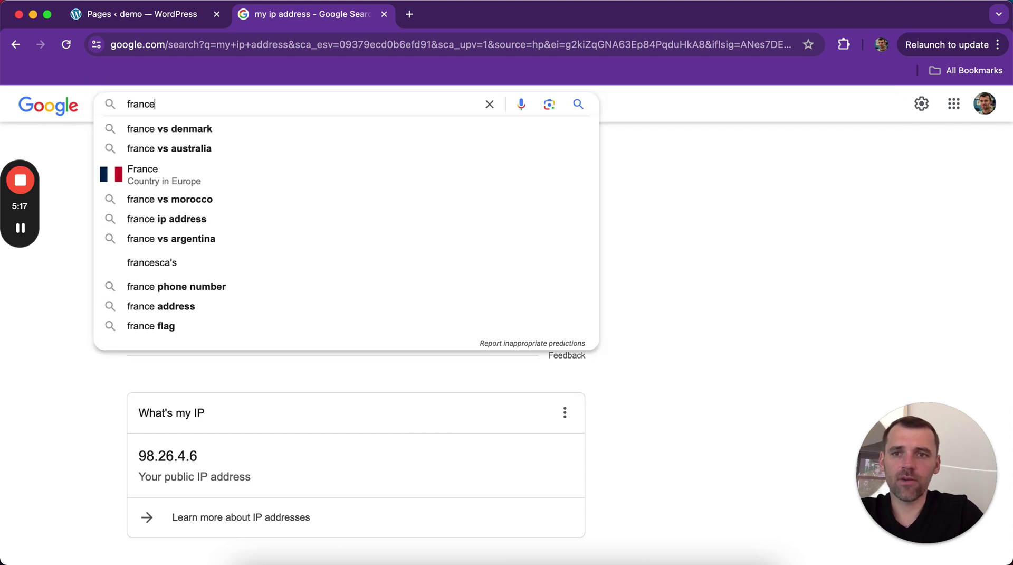
pyautogui.press('BackSpace')
pyautogui.press('BackSpace')
pyautogui.press('BackSpace')
pyautogui.write('ench ip address')
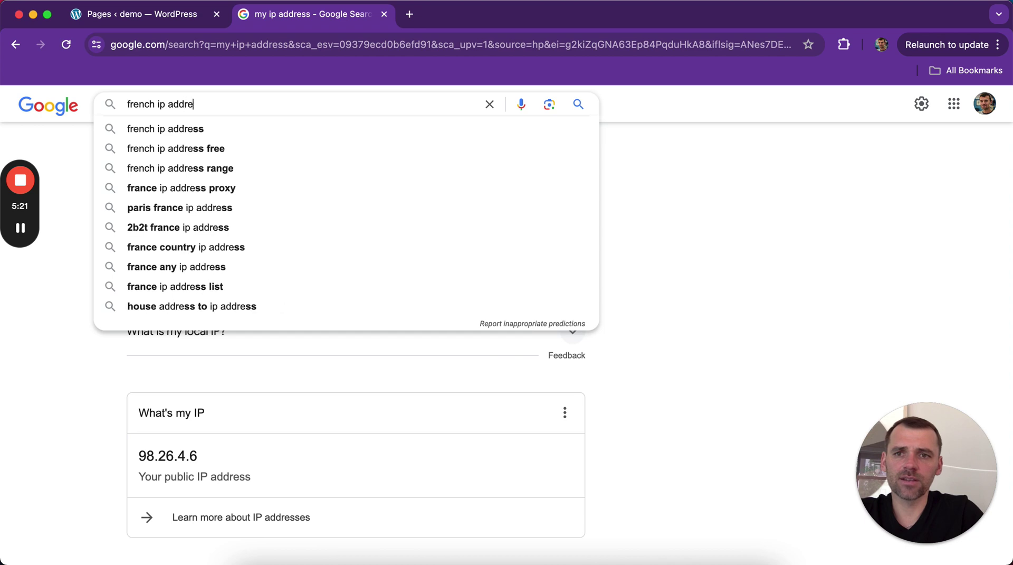
pyautogui.press('Return')
# - Expand the "What is the IP address for France?" answer and select the begin IP address 1.179.112.0
pyautogui.scroll(-7, 296, 226)
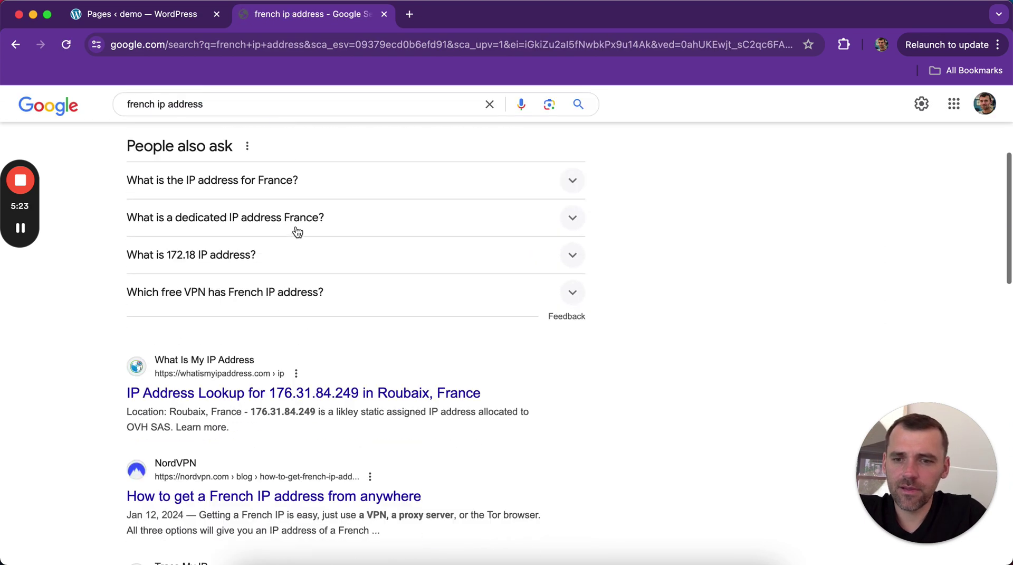
pyautogui.scroll(6, 296, 228)
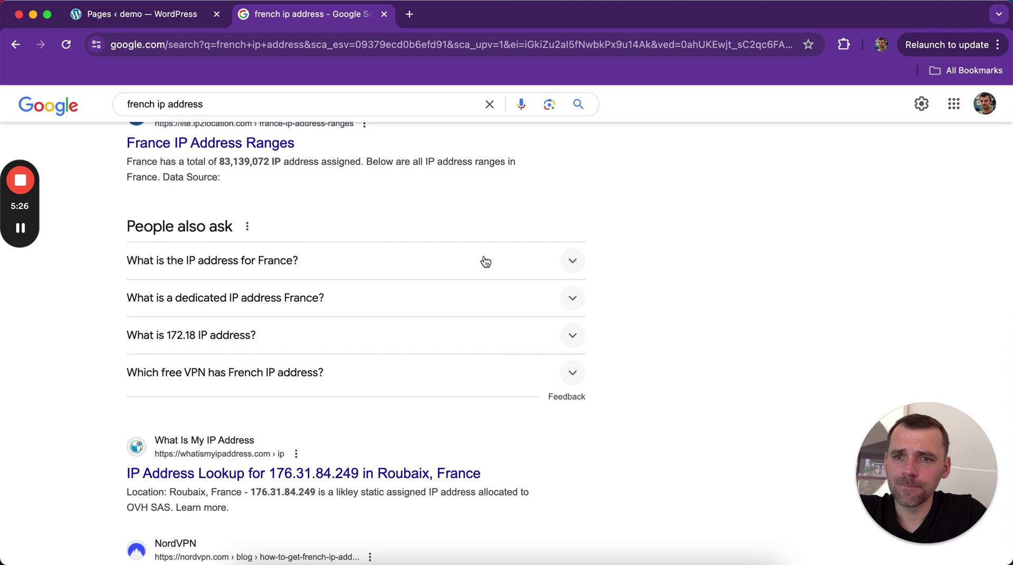
pyautogui.click(579, 259)
pyautogui.moveTo(129, 349)
pyautogui.mouseDown()
pyautogui.moveTo(170, 352)
pyautogui.moveTo(129, 349)
pyautogui.mouseUp()
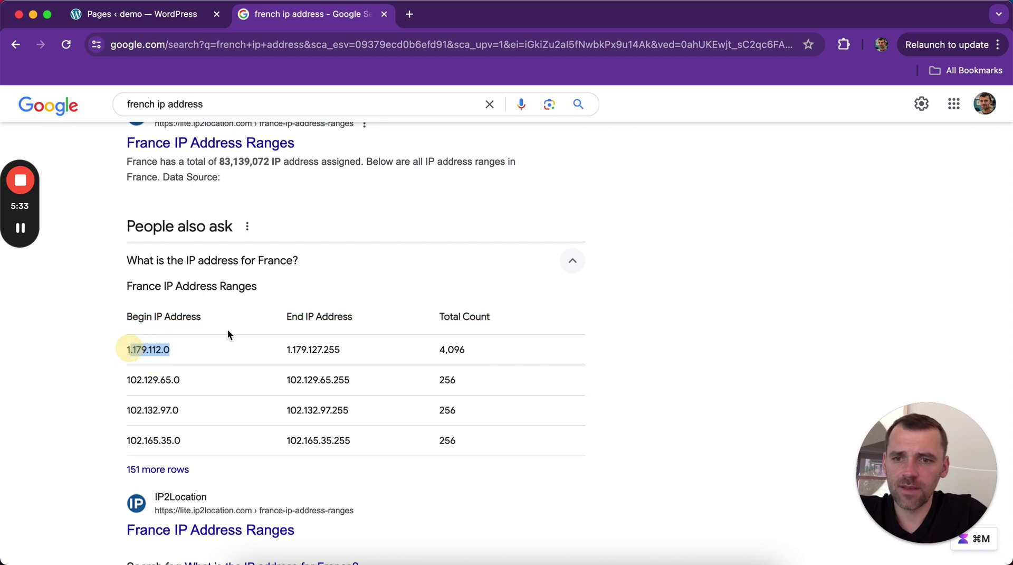
# - Return to the WordPress tab and reopen the Geo Lookup Settings in AAM
pyautogui.click(142, 17)
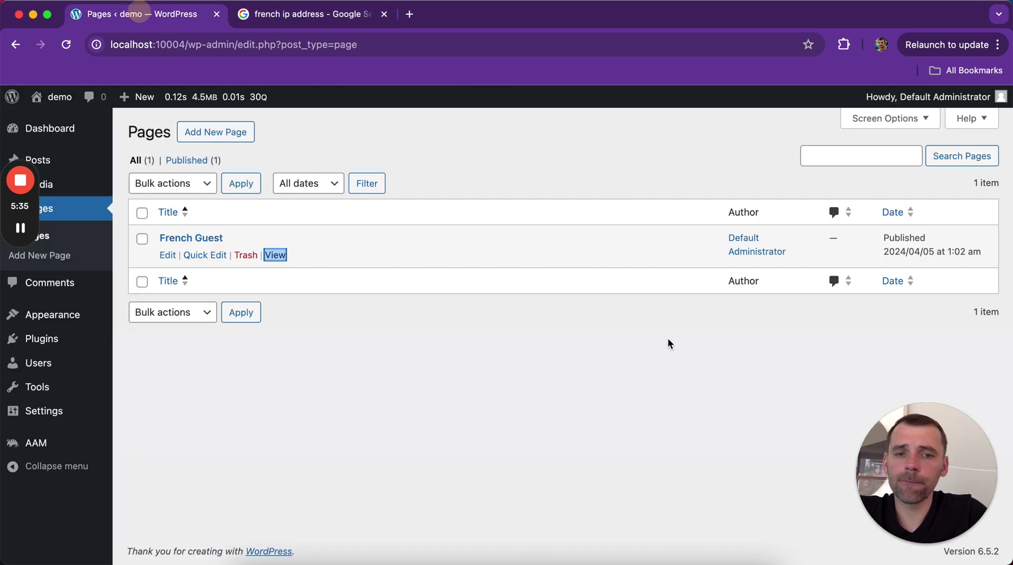
pyautogui.click(47, 453)
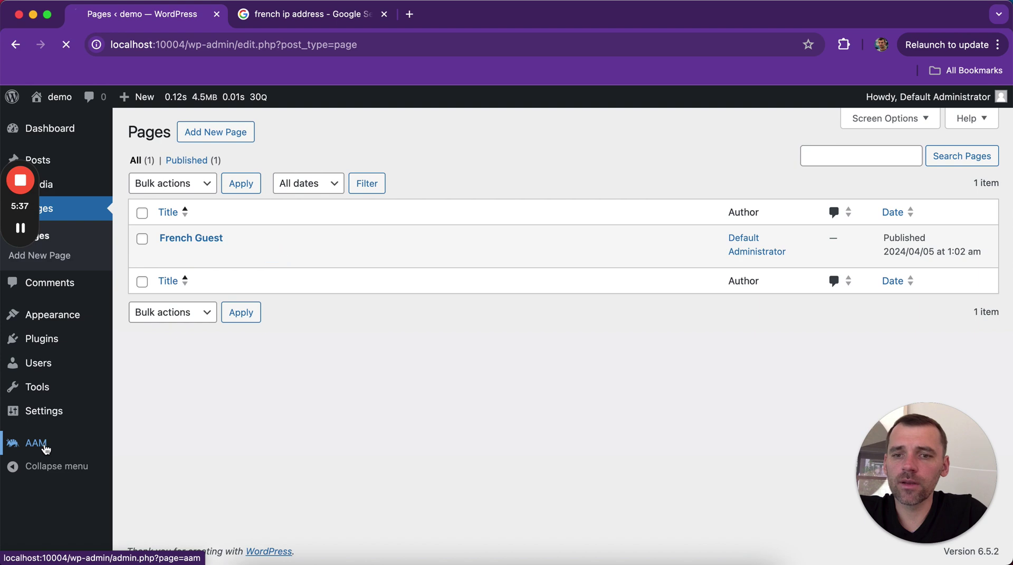
pyautogui.click(833, 240)
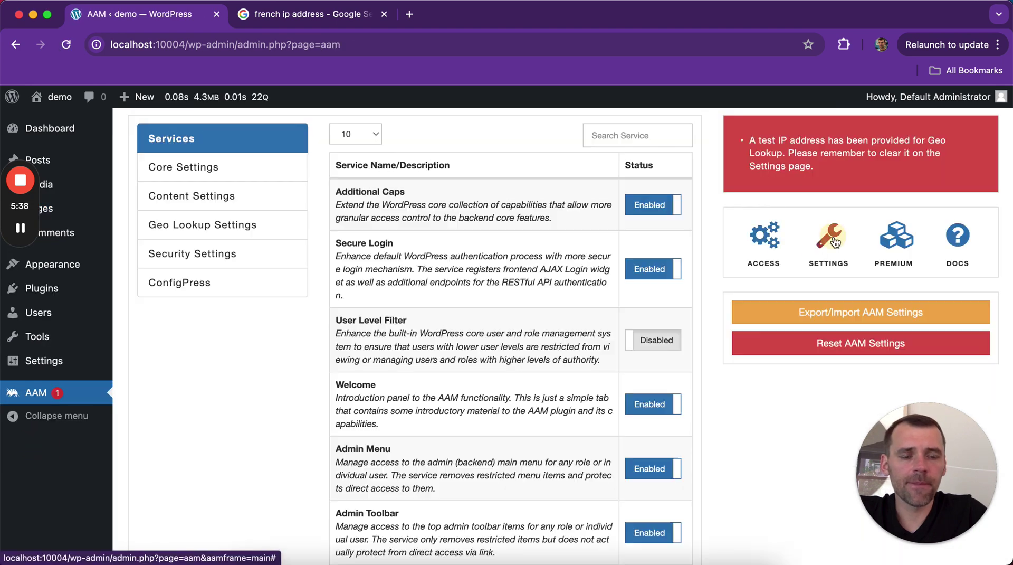
pyautogui.click(211, 225)
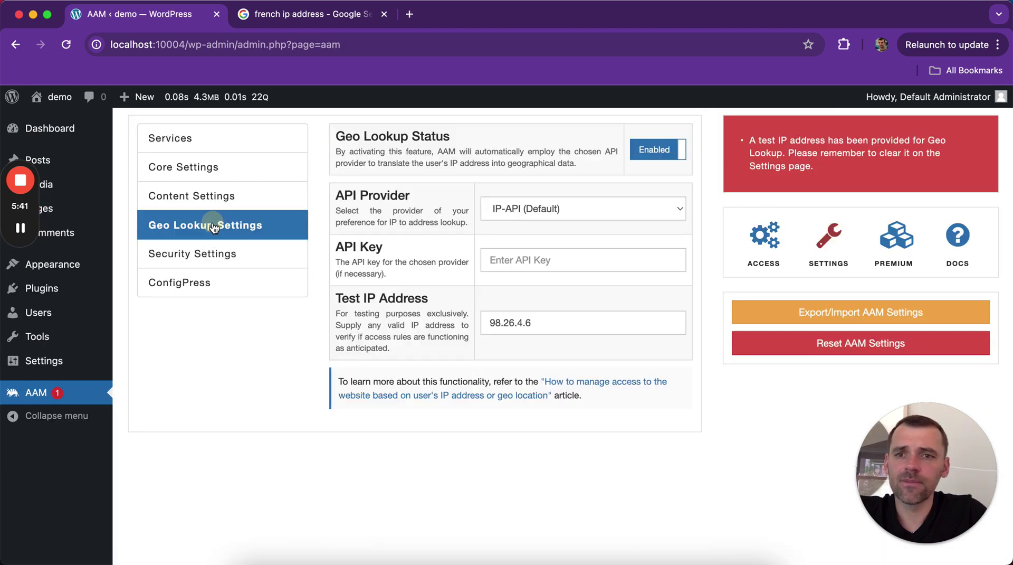
# - Replace the Test IP Address with the French address 1.179.112.0
pyautogui.click(587, 320)
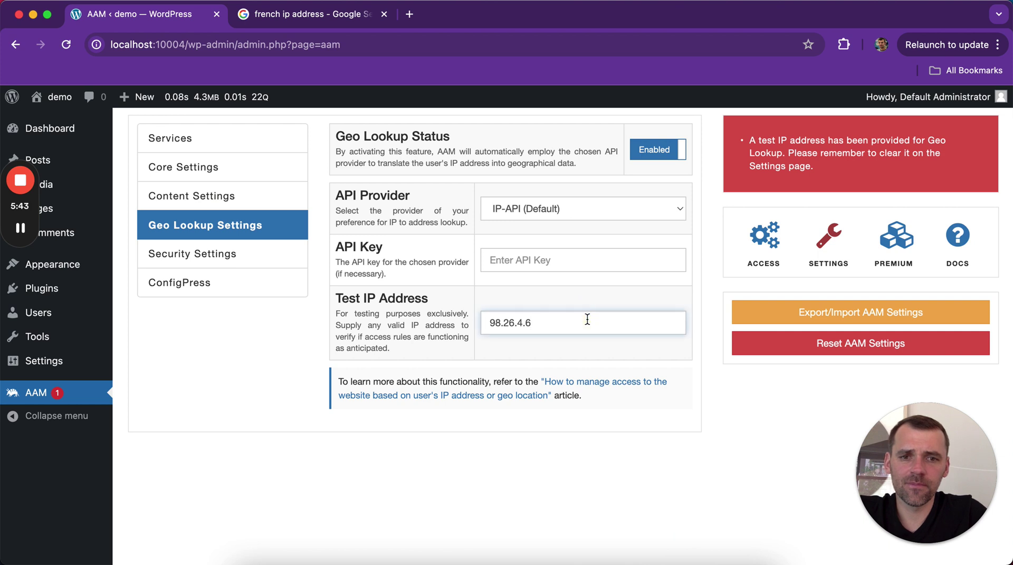
pyautogui.press('super+a')
pyautogui.write('1')
pyautogui.press('Down')
pyautogui.press('Return')
pyautogui.click(735, 405)
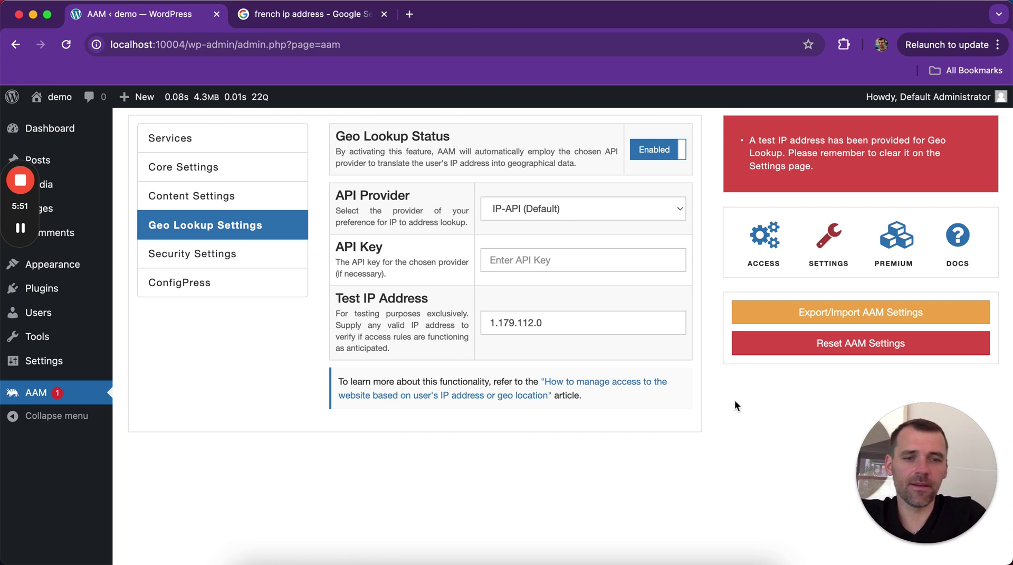
# - Reload the French Guest page in the Guest browser window to check access, and close that window
pyautogui.click(721, 563)
pyautogui.click(66, 44)
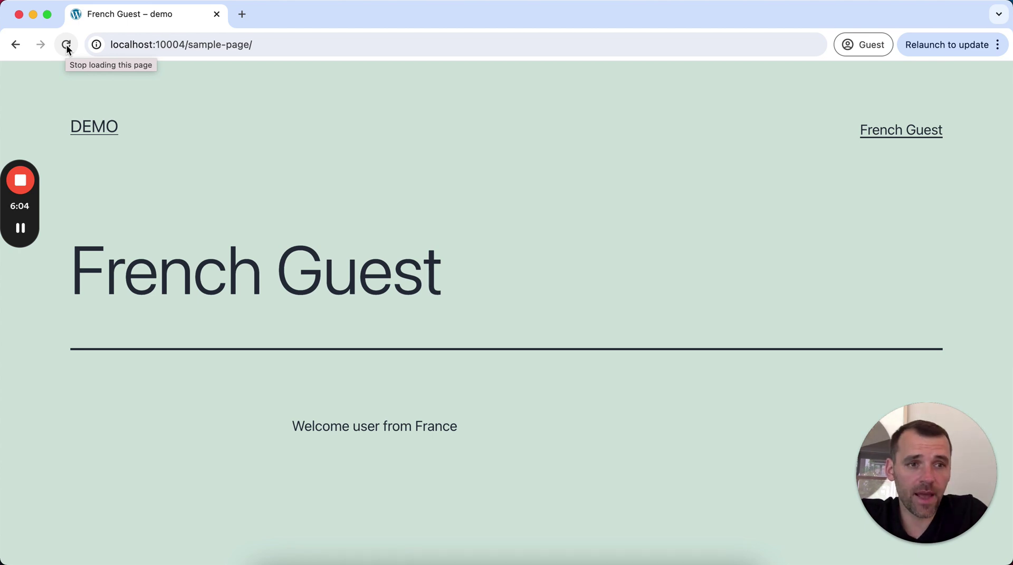
pyautogui.click(22, 15)
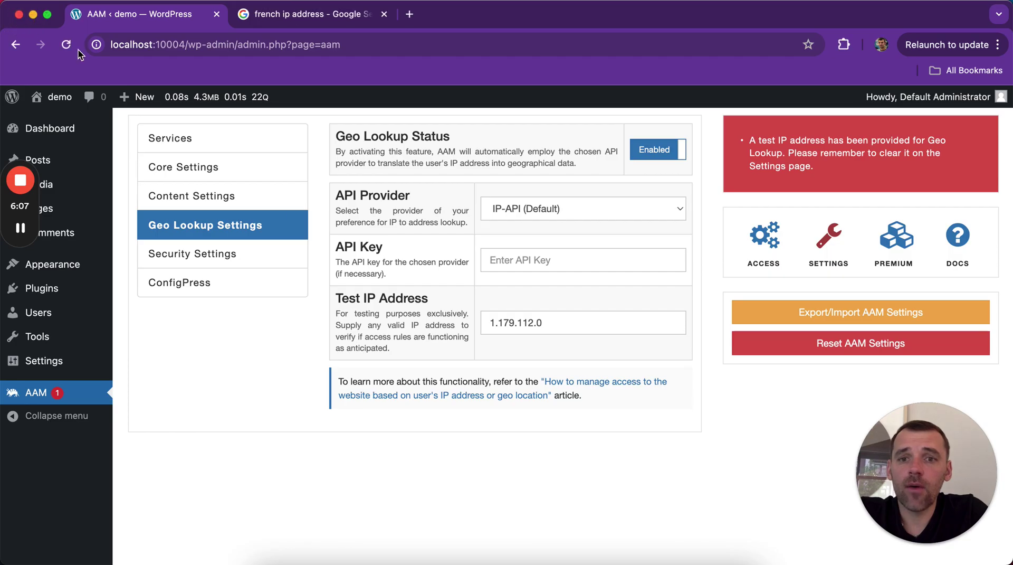
# - Enable Reference Check for all child posts of the Posts post type in the visitor's Posts & Terms access settings
pyautogui.click(766, 235)
pyautogui.click(231, 264)
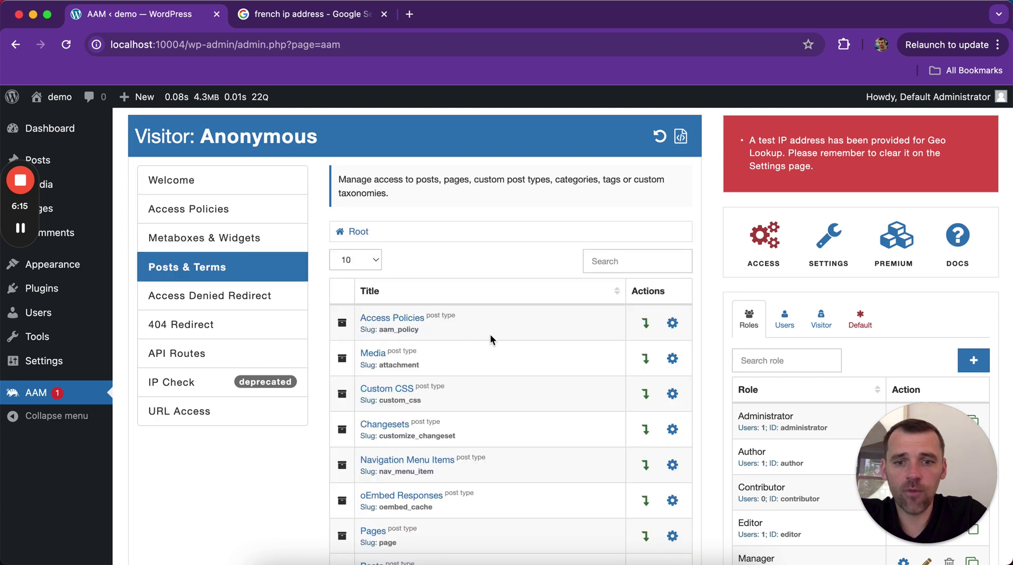
pyautogui.scroll(-5, 490, 338)
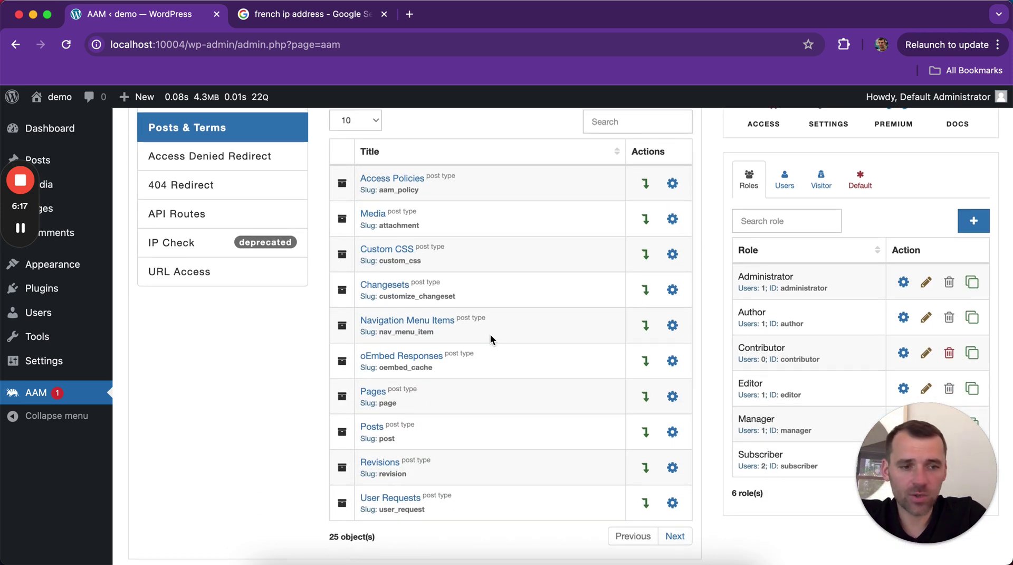
pyautogui.click(673, 431)
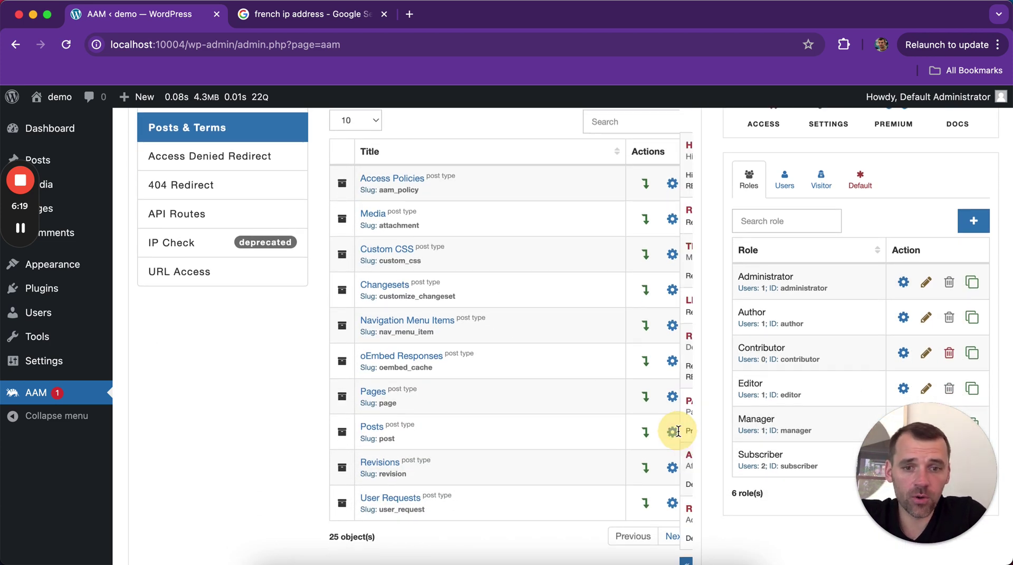
pyautogui.scroll(-3, 524, 227)
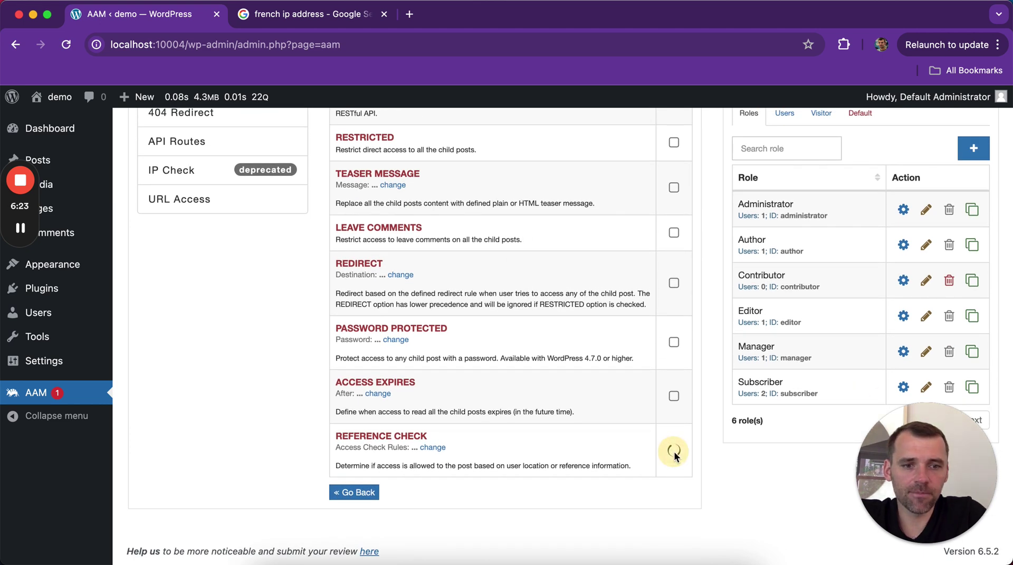
pyautogui.click(758, 363)
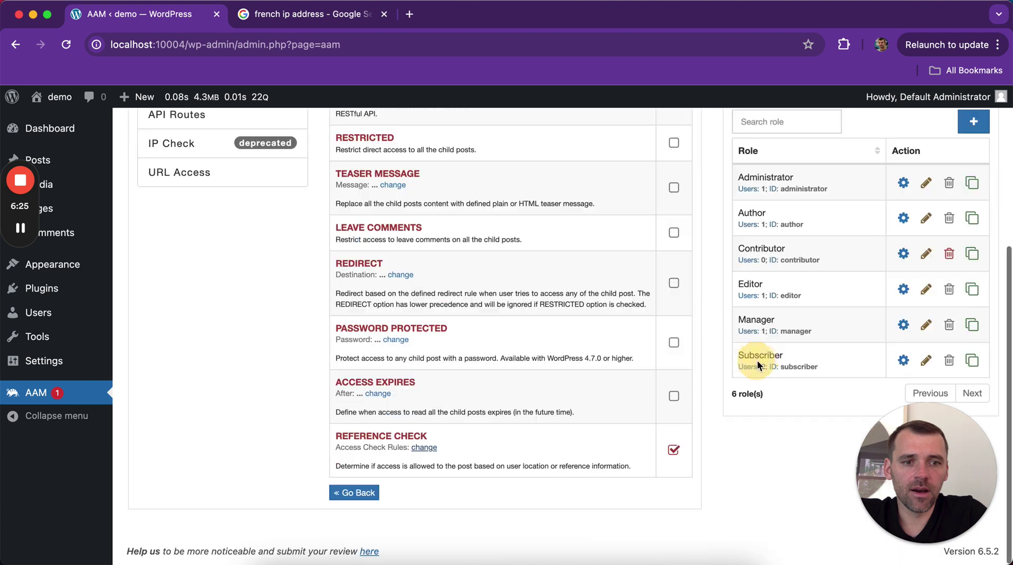
# - Reset the Posts post type's access settings to default and return to the root list of post types
pyautogui.scroll(10, 644, 217)
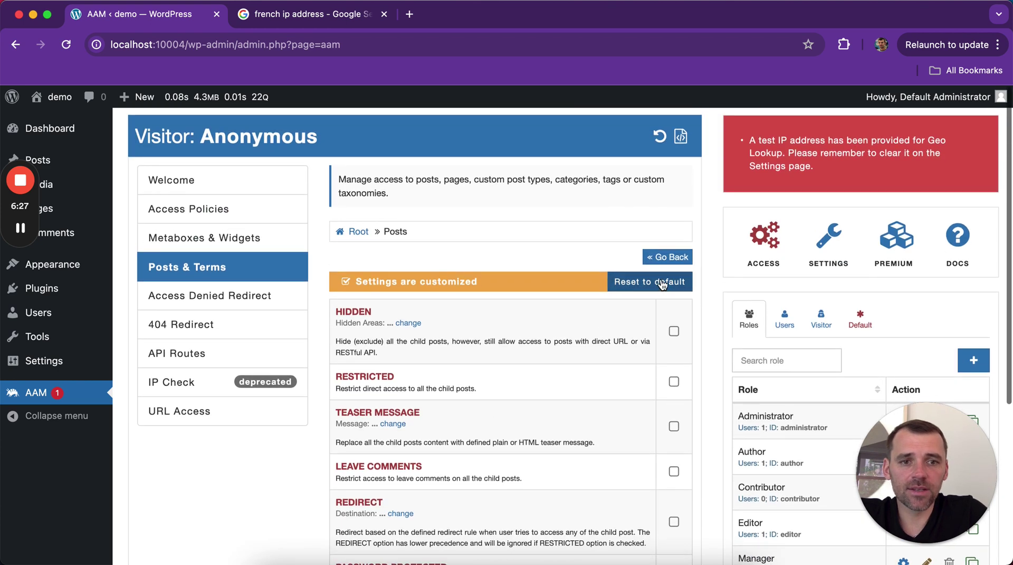
pyautogui.click(659, 286)
pyautogui.click(681, 258)
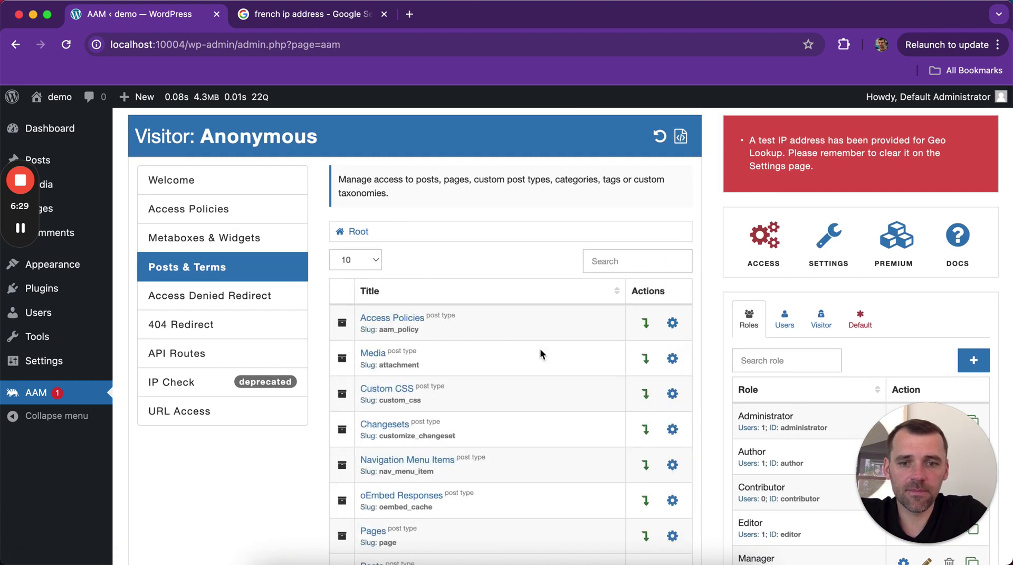
# - Open the Posts post type's contents and review the access options for the Uncategorized category, including Reference Check
pyautogui.scroll(-2, 422, 396)
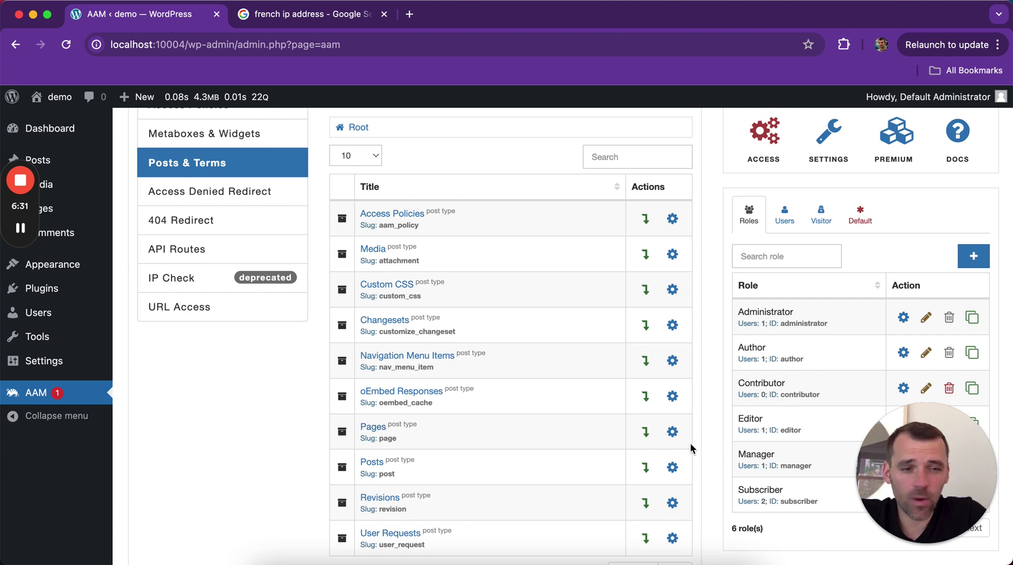
pyautogui.scroll(-1, 687, 517)
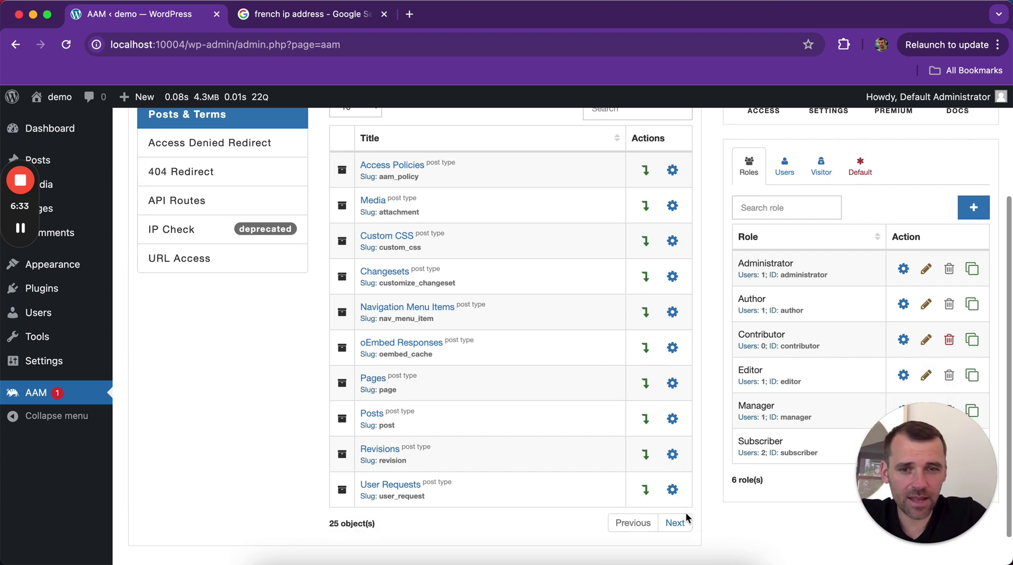
pyautogui.click(378, 412)
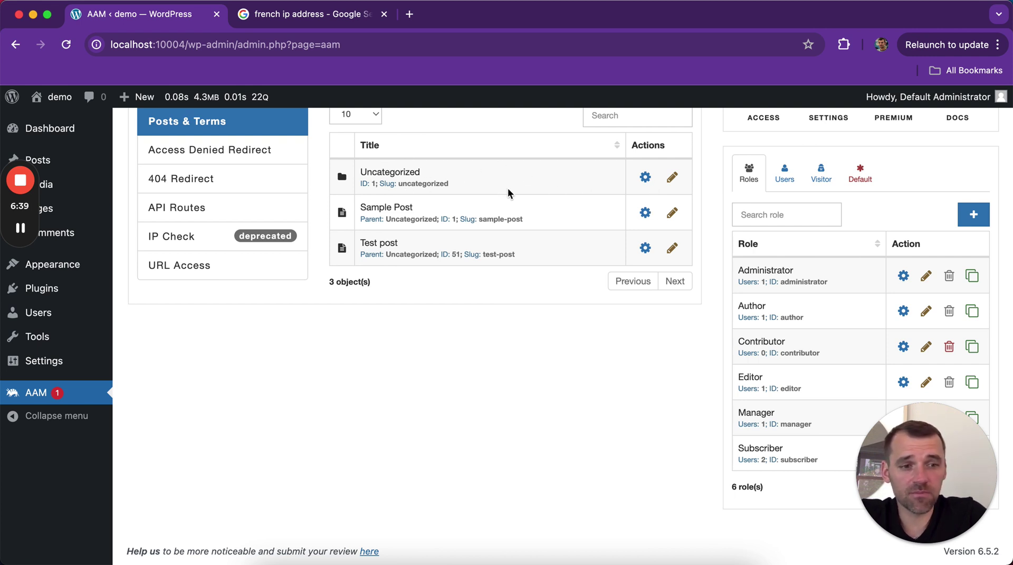
pyautogui.click(645, 177)
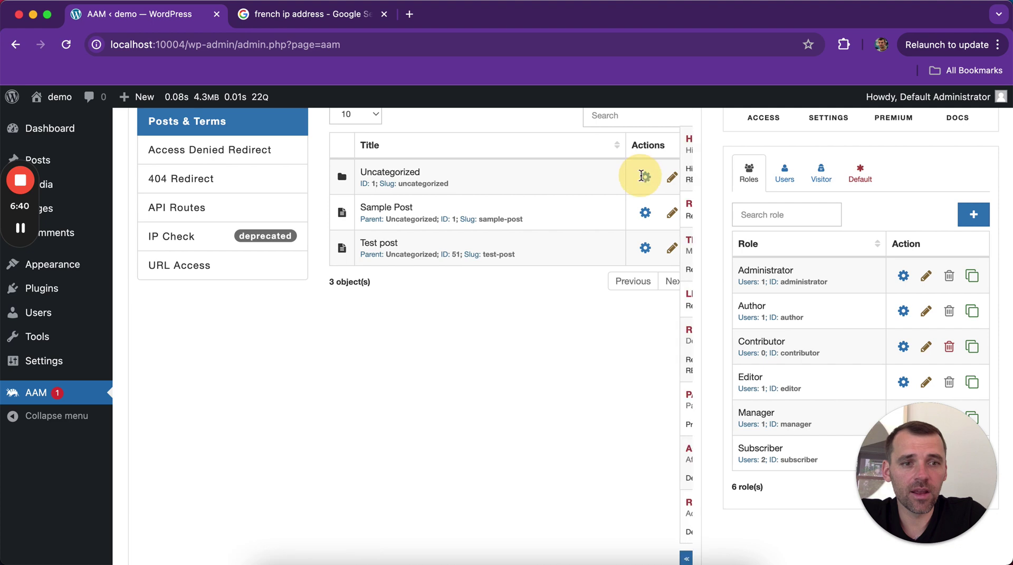
pyautogui.scroll(-1, 602, 270)
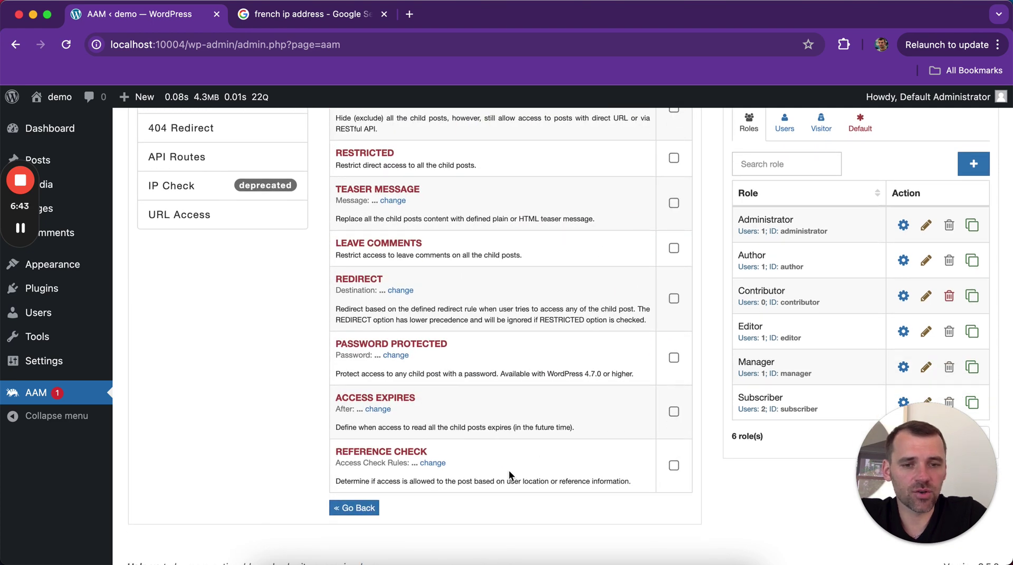
pyautogui.scroll(3, 556, 470)
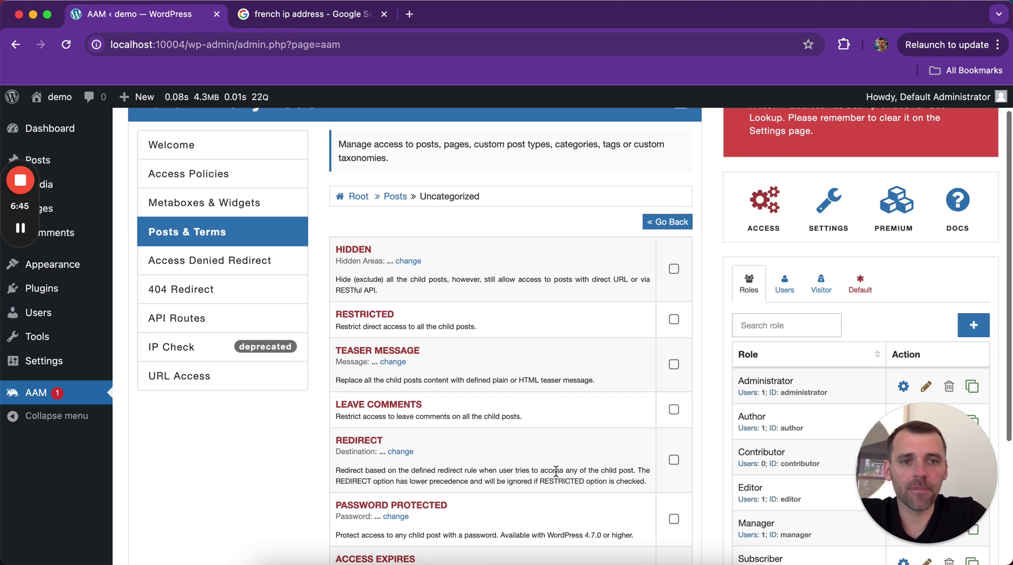
# - Open a new URL Access rule, review the criteria types available for its condition, and close the rule without saving
pyautogui.click(209, 392)
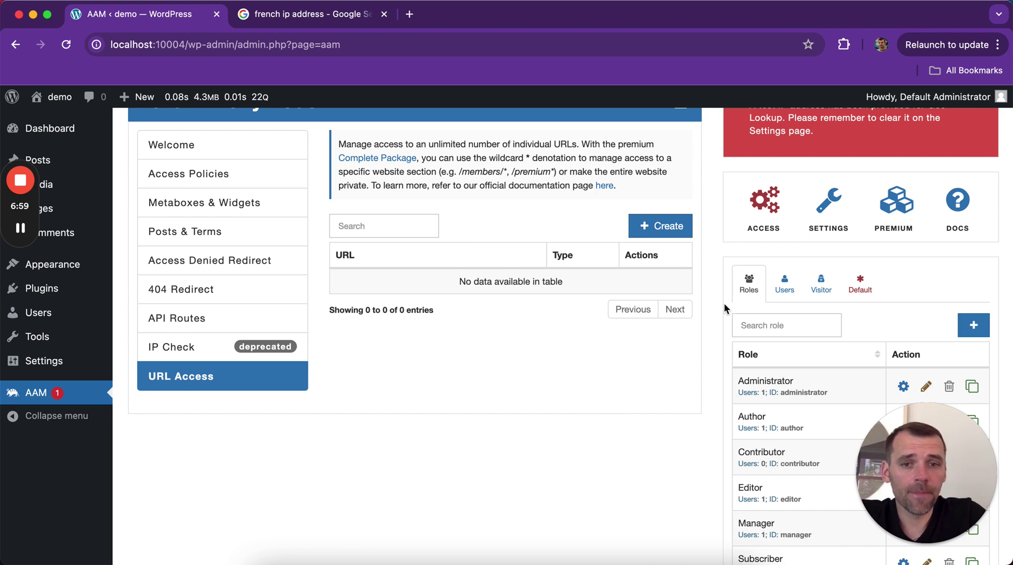
pyautogui.click(659, 232)
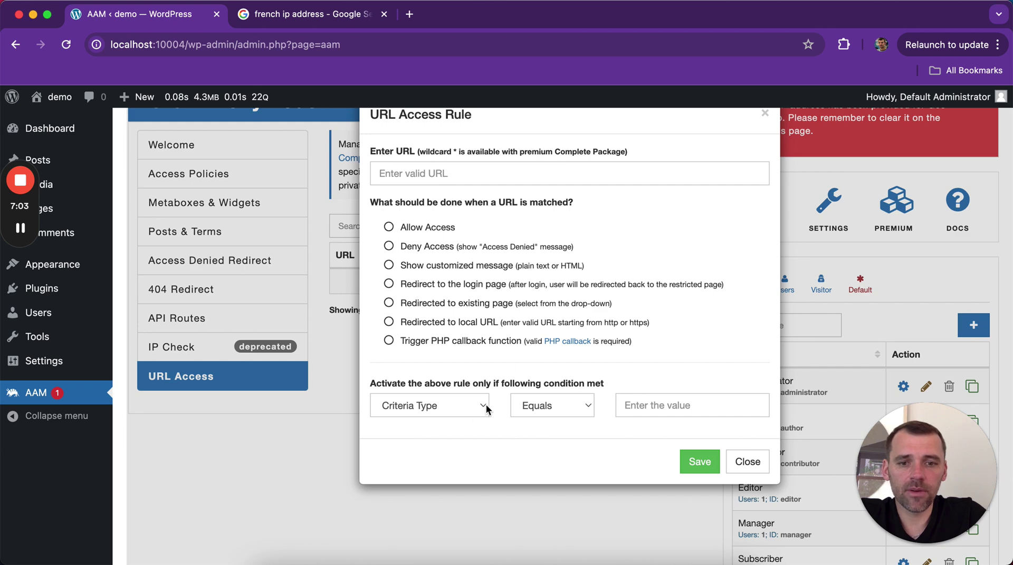
pyautogui.click(486, 410)
pyautogui.scroll(-3, 511, 502)
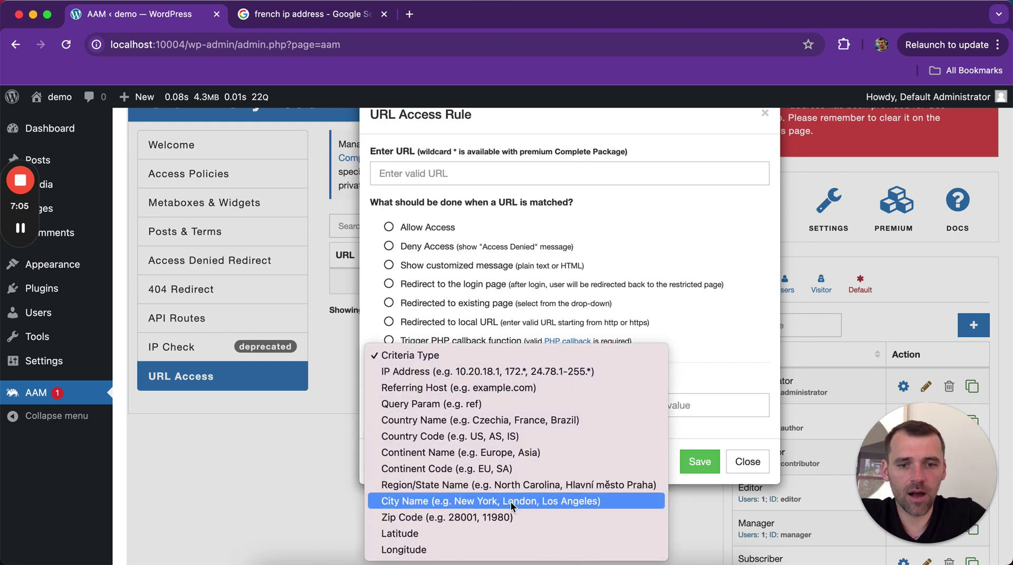
pyautogui.click(720, 319)
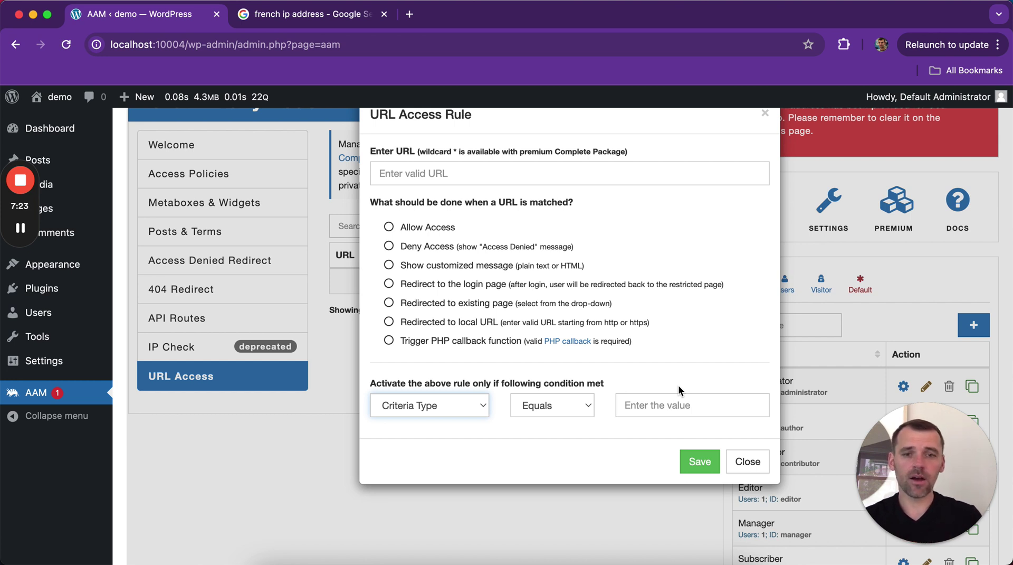
pyautogui.click(750, 463)
# - Open AAM's Welcome page and view the Contact Us form under Need for Guidance
pyautogui.scroll(2, 260, 214)
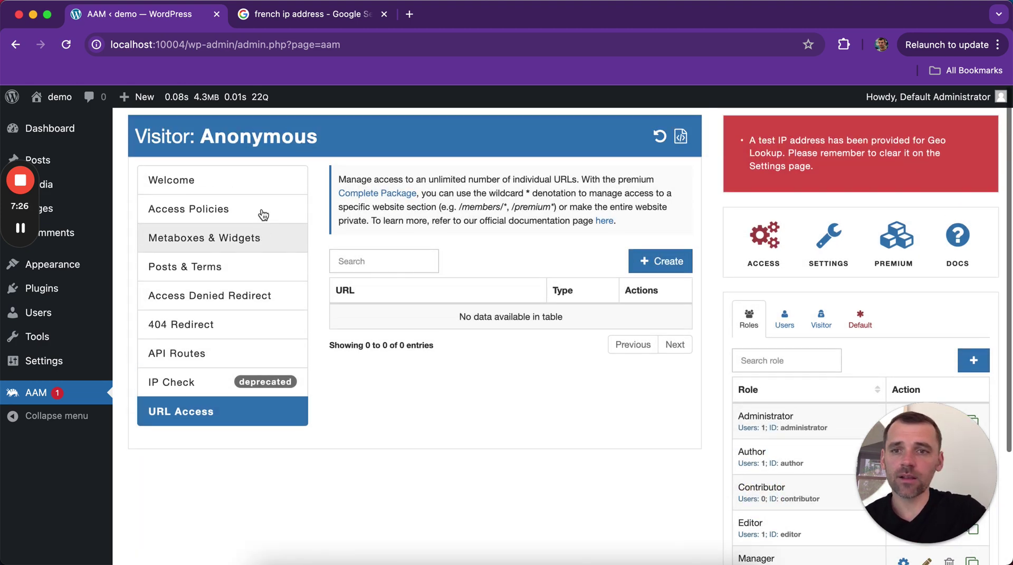
pyautogui.click(286, 186)
pyautogui.scroll(-10, 378, 194)
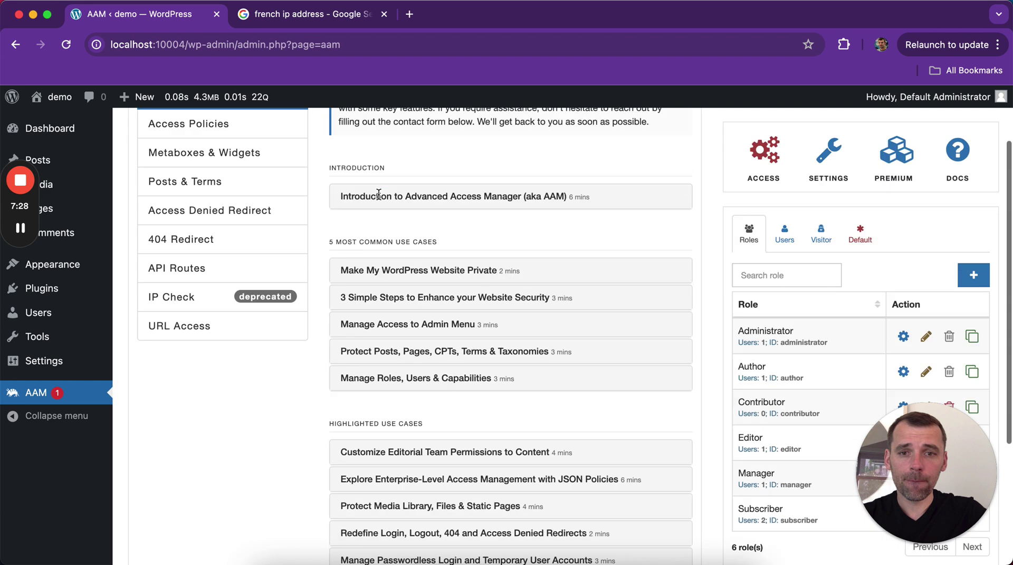
pyautogui.click(406, 472)
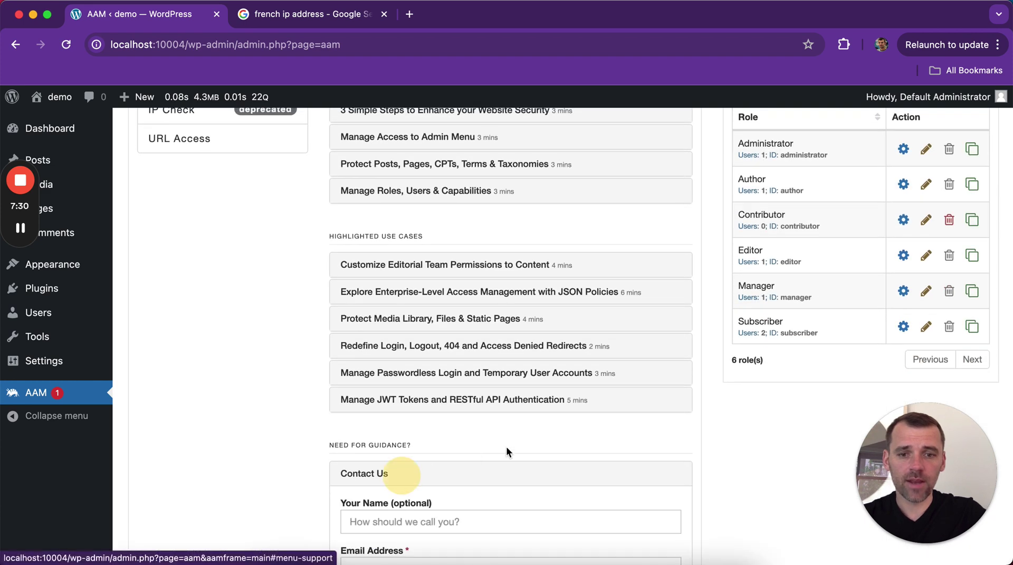
pyautogui.scroll(-8, 506, 446)
pyautogui.scroll(-2, 506, 445)
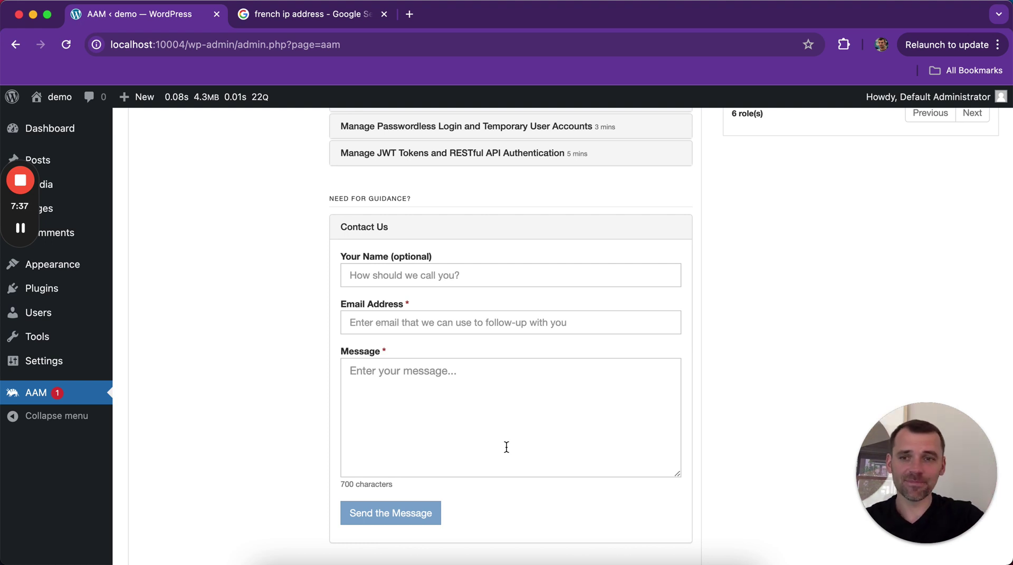
pyautogui.moveTo(22, 322)
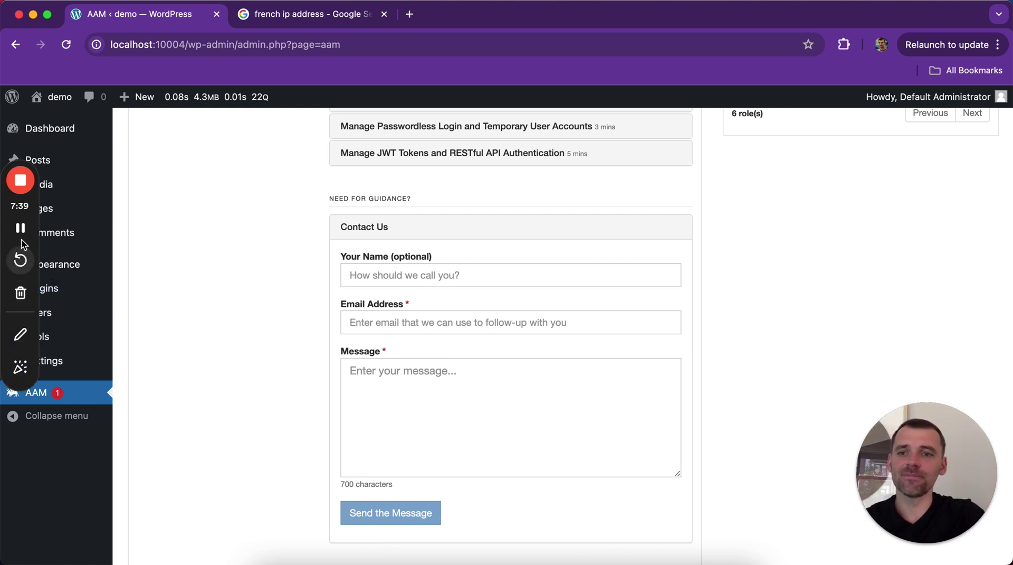